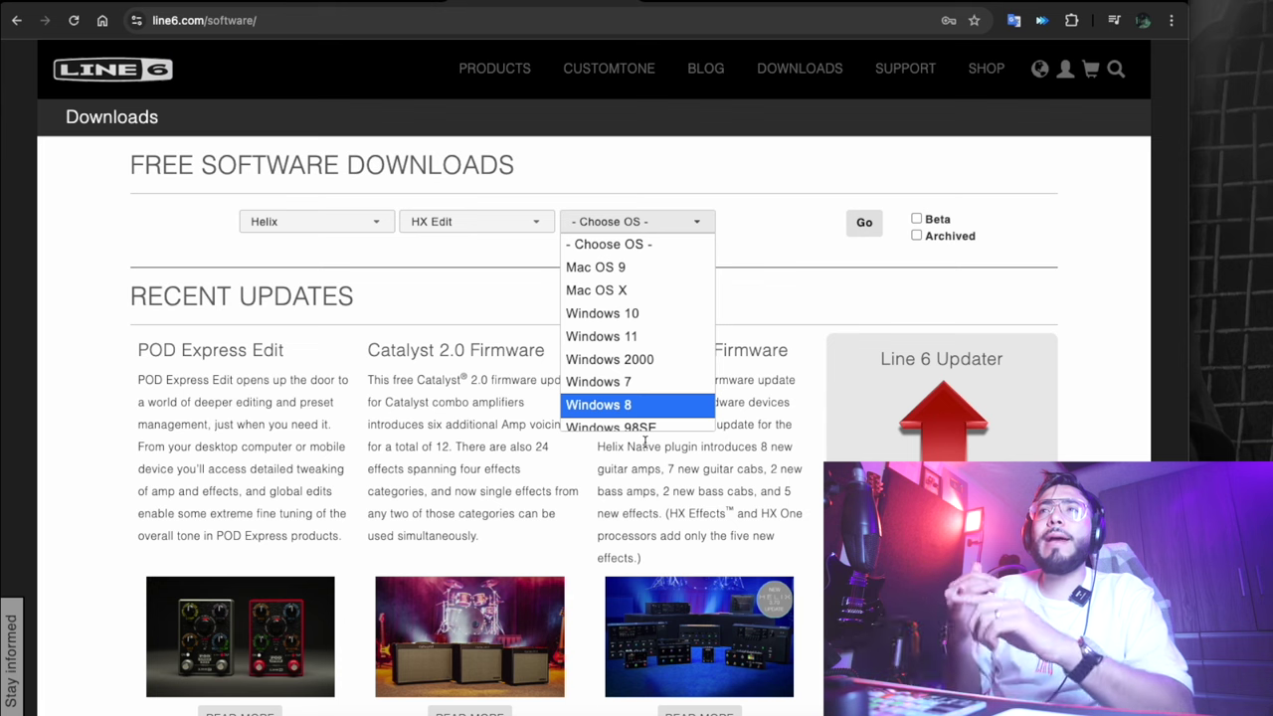
List the Helix HX Edit releases for Mac OS X and request the version 3.70 download.
{"action": "left_click", "coordinate": [636, 290]}
{"action": "left_click", "coordinate": [866, 228]}
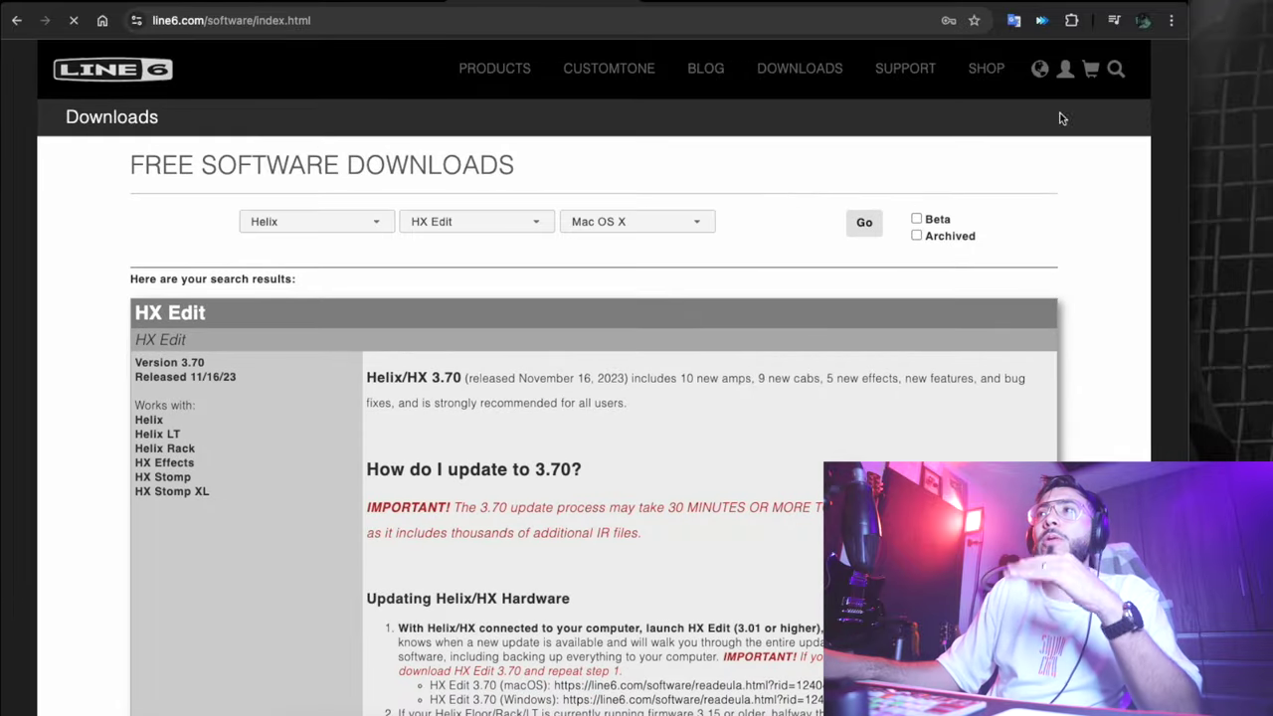
{"action": "scroll", "coordinate": [723, 93], "scroll_direction": "down", "scroll_amount": 20}
{"action": "scroll", "coordinate": [895, 418], "scroll_direction": "up", "scroll_amount": 8}
{"action": "scroll", "coordinate": [894, 417], "scroll_direction": "up", "scroll_amount": 12}
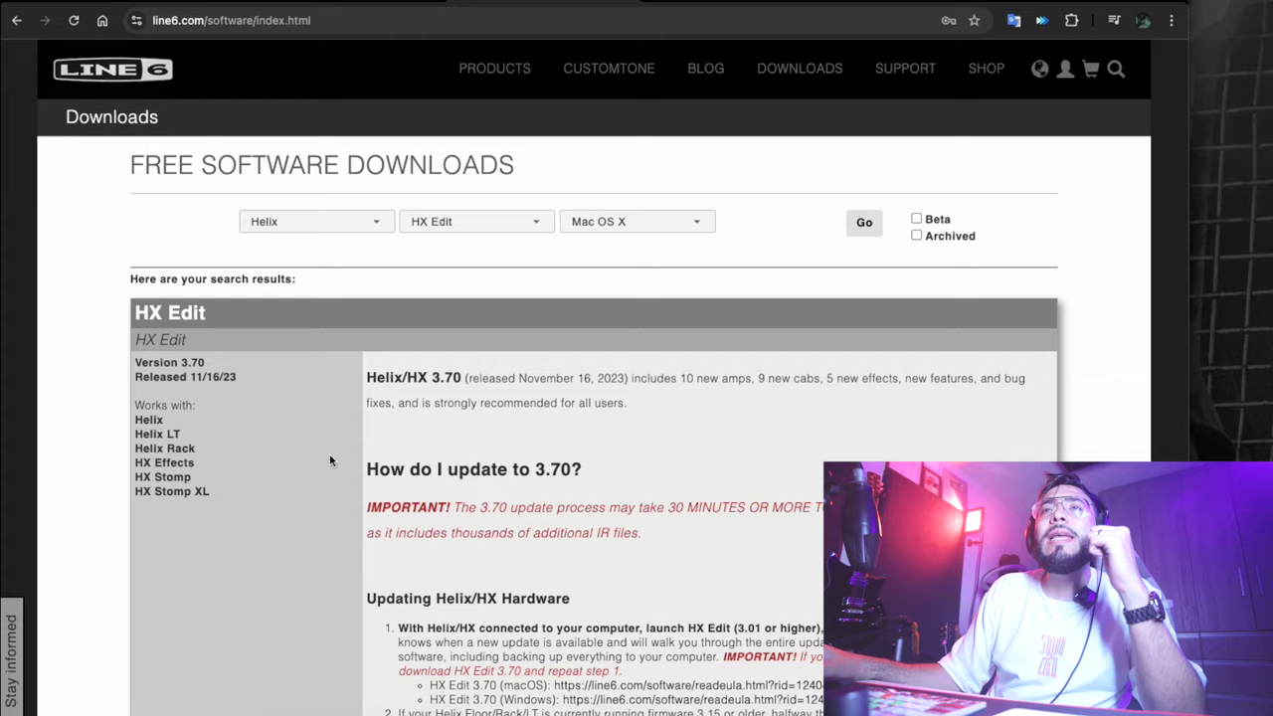
{"action": "scroll", "coordinate": [596, 398], "scroll_direction": "down", "scroll_amount": 20}
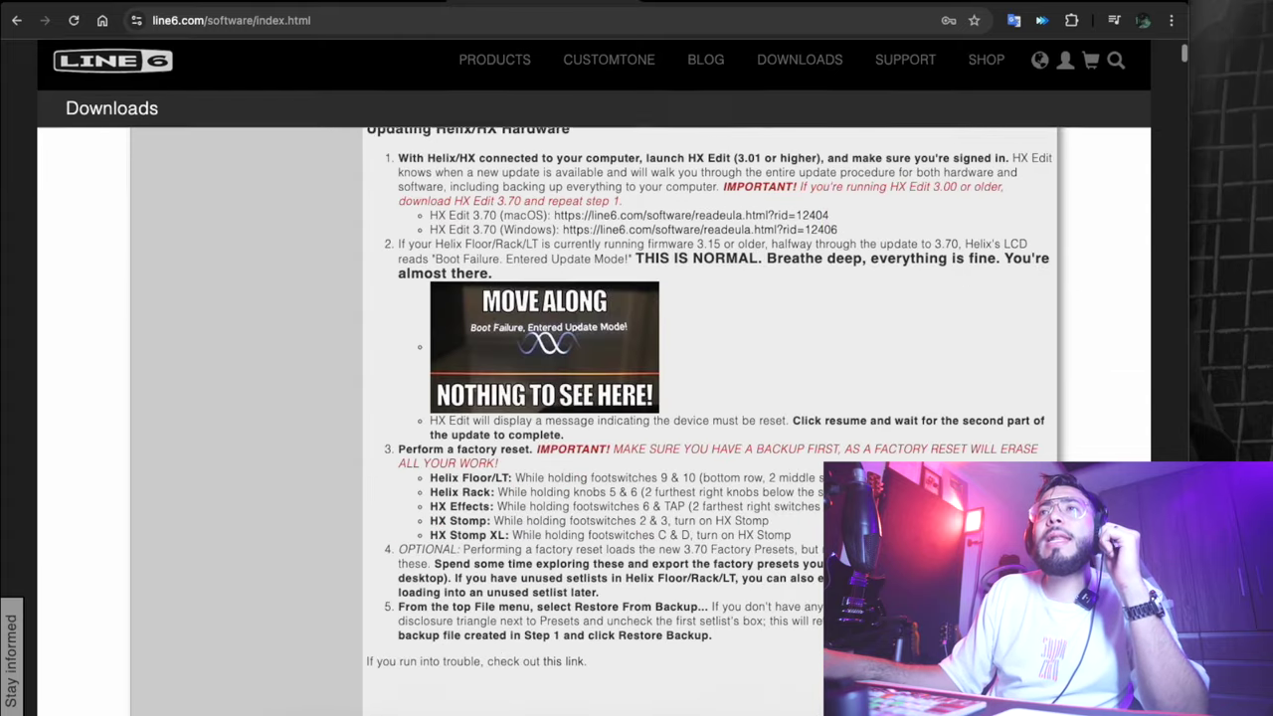
{"action": "scroll", "coordinate": [597, 398], "scroll_direction": "down", "scroll_amount": 20}
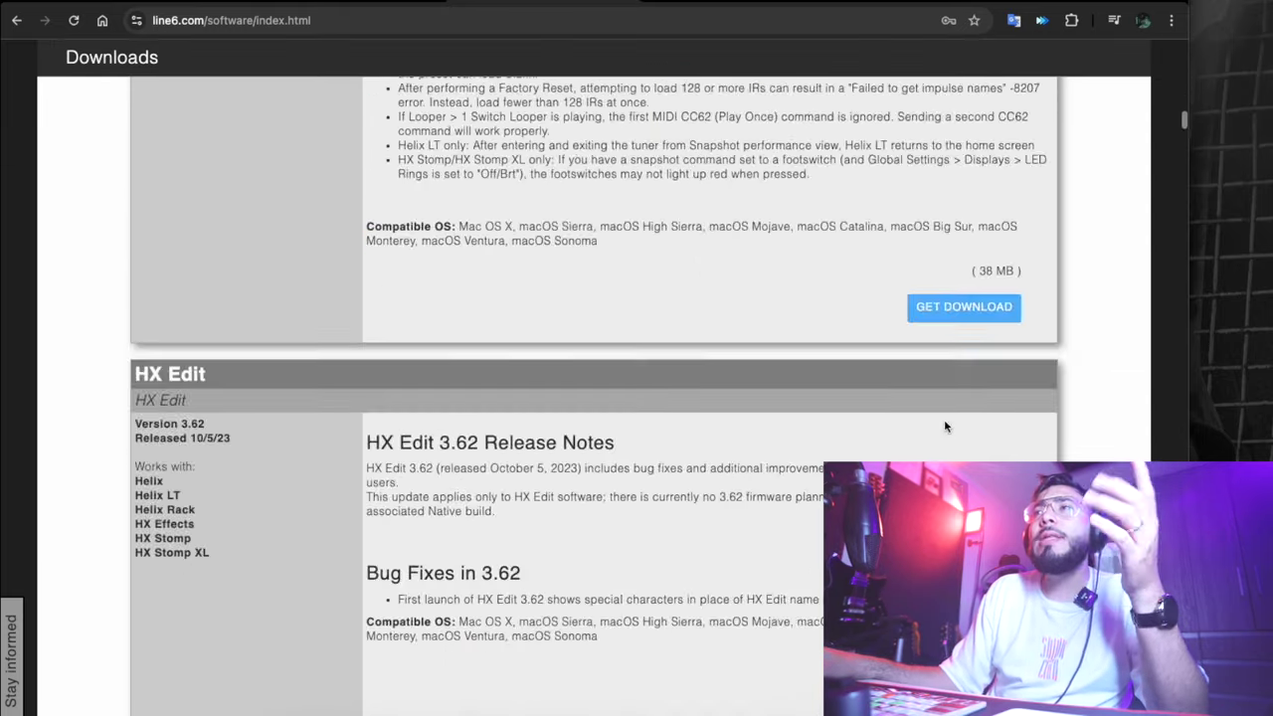
{"action": "scroll", "coordinate": [947, 437], "scroll_direction": "up", "scroll_amount": 1}
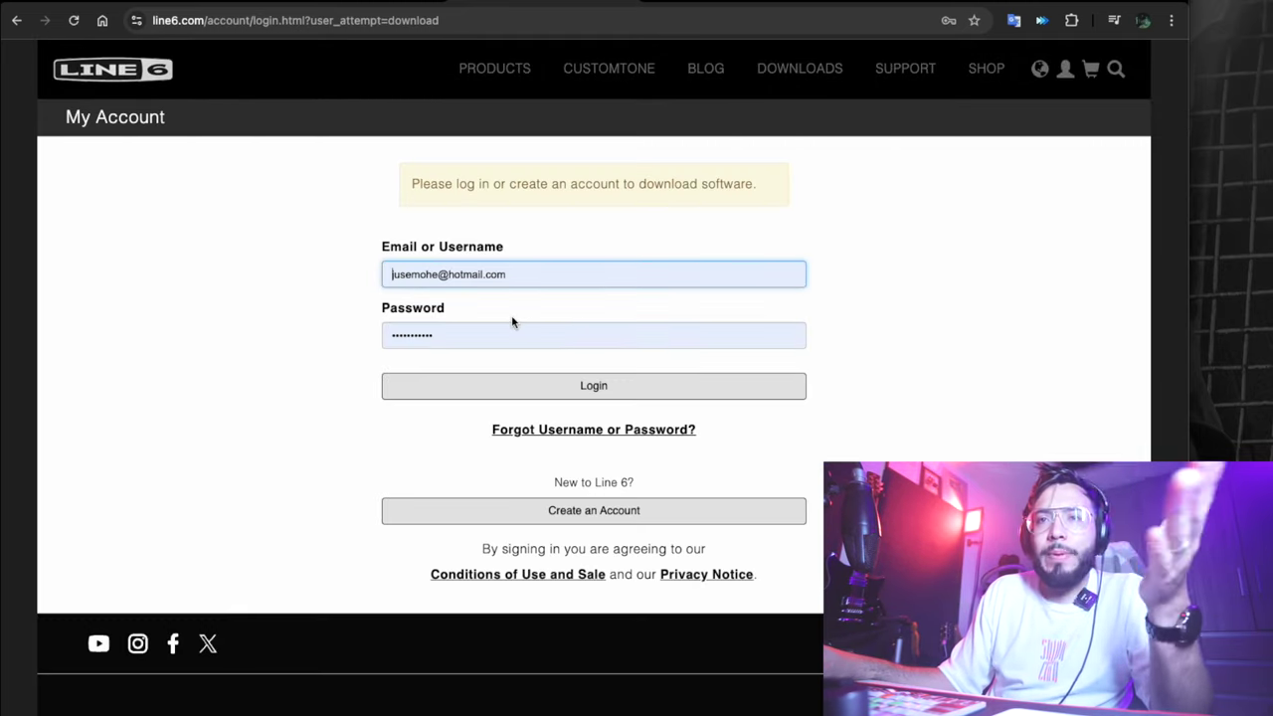
Log in with the prefilled account credentials, accept the licence agreement to download HX Edit 3.70, and check the download's progress.
{"action": "left_click", "coordinate": [601, 386]}
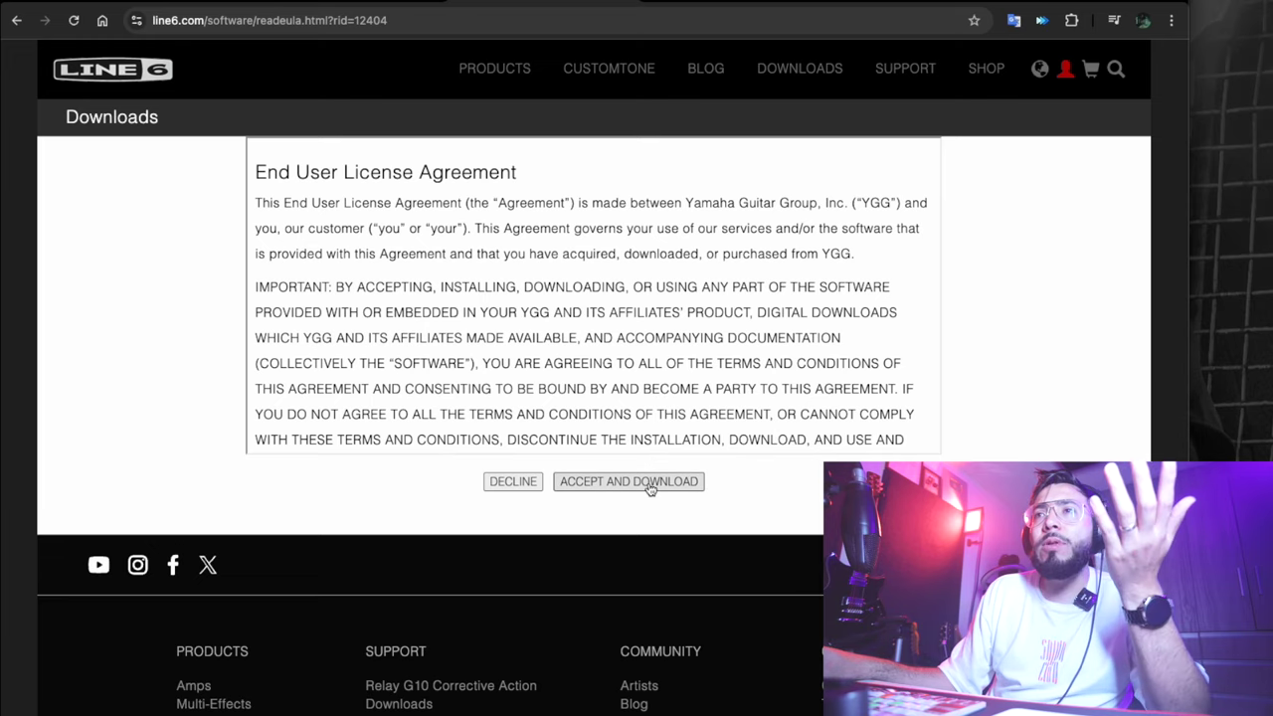
{"action": "left_click", "coordinate": [651, 488]}
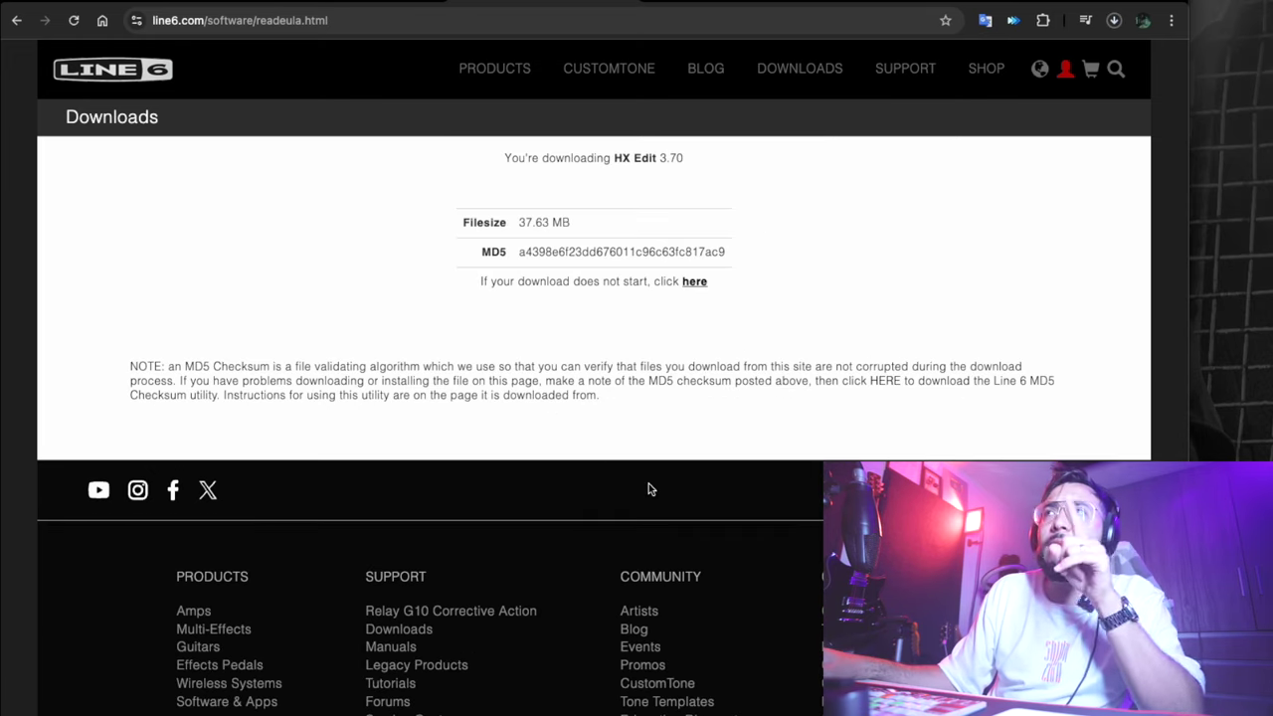
{"action": "left_click", "coordinate": [1112, 22]}
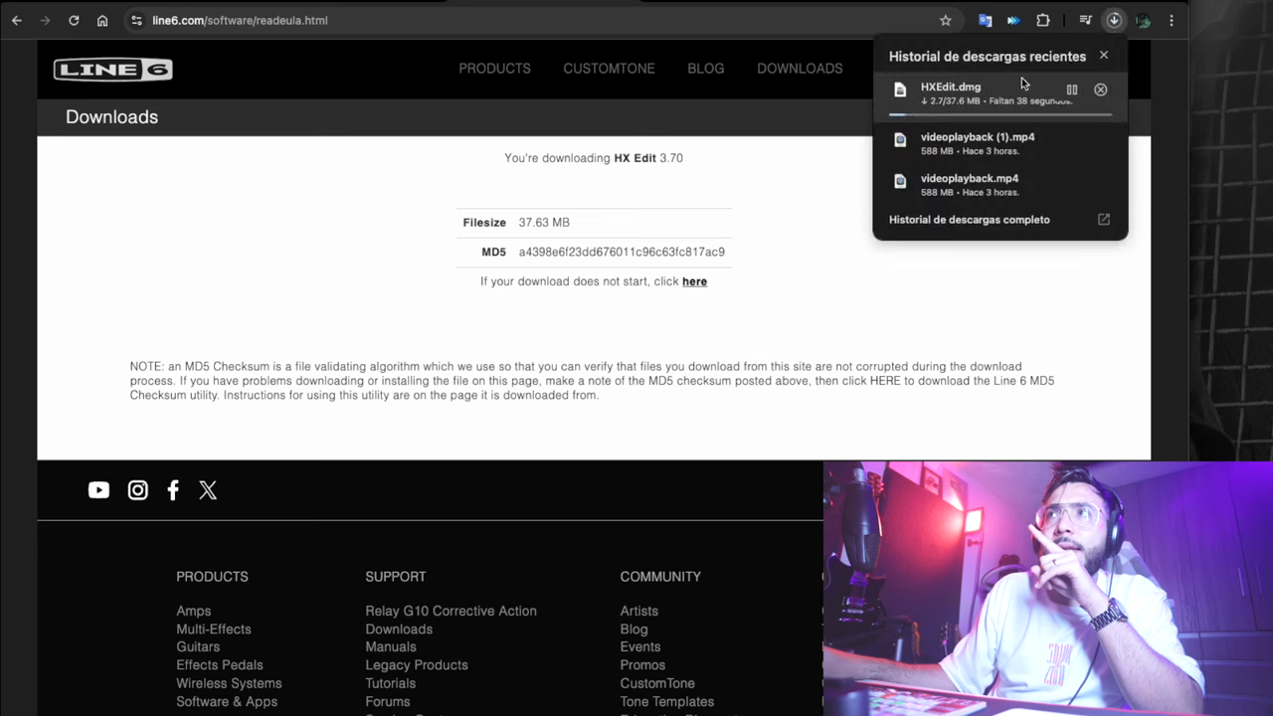
{"action": "left_click", "coordinate": [1116, 22]}
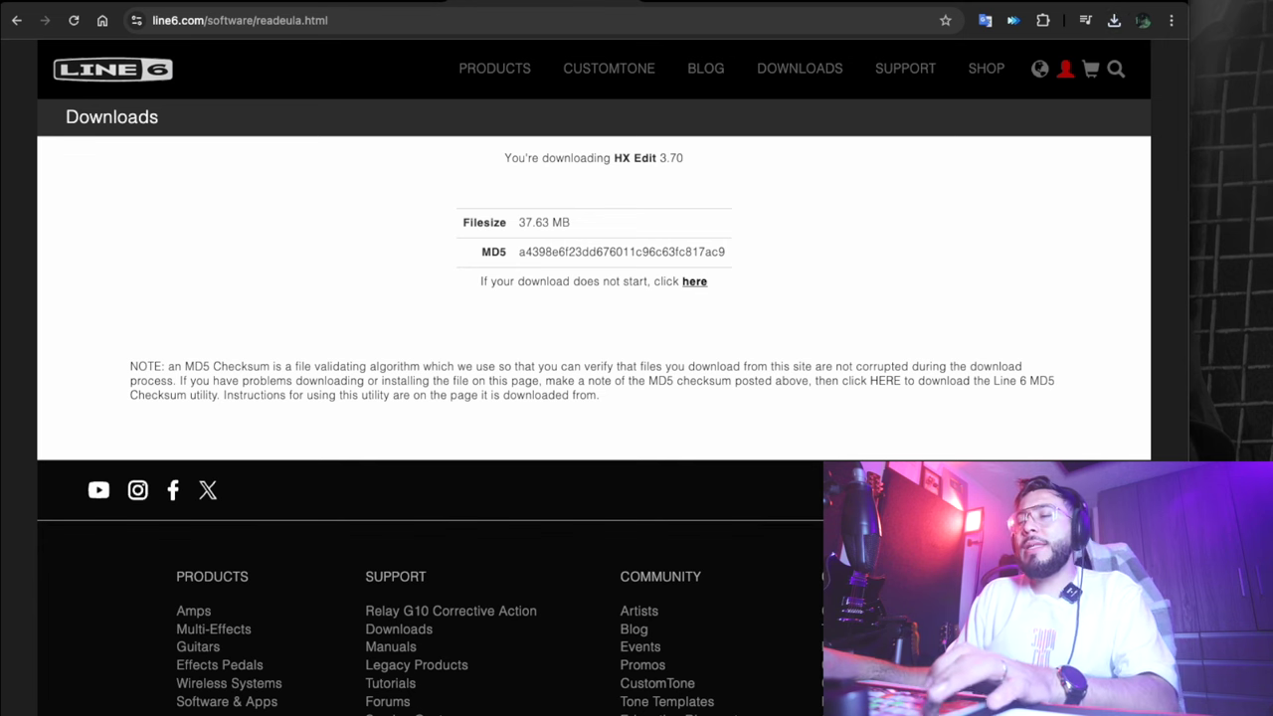
Switch to HX Edit and move its window fully into view.
{"action": "key", "text": "super+Tab"}
{"action": "key", "text": "super+Tab"}
{"action": "key", "text": "super+Tab"}
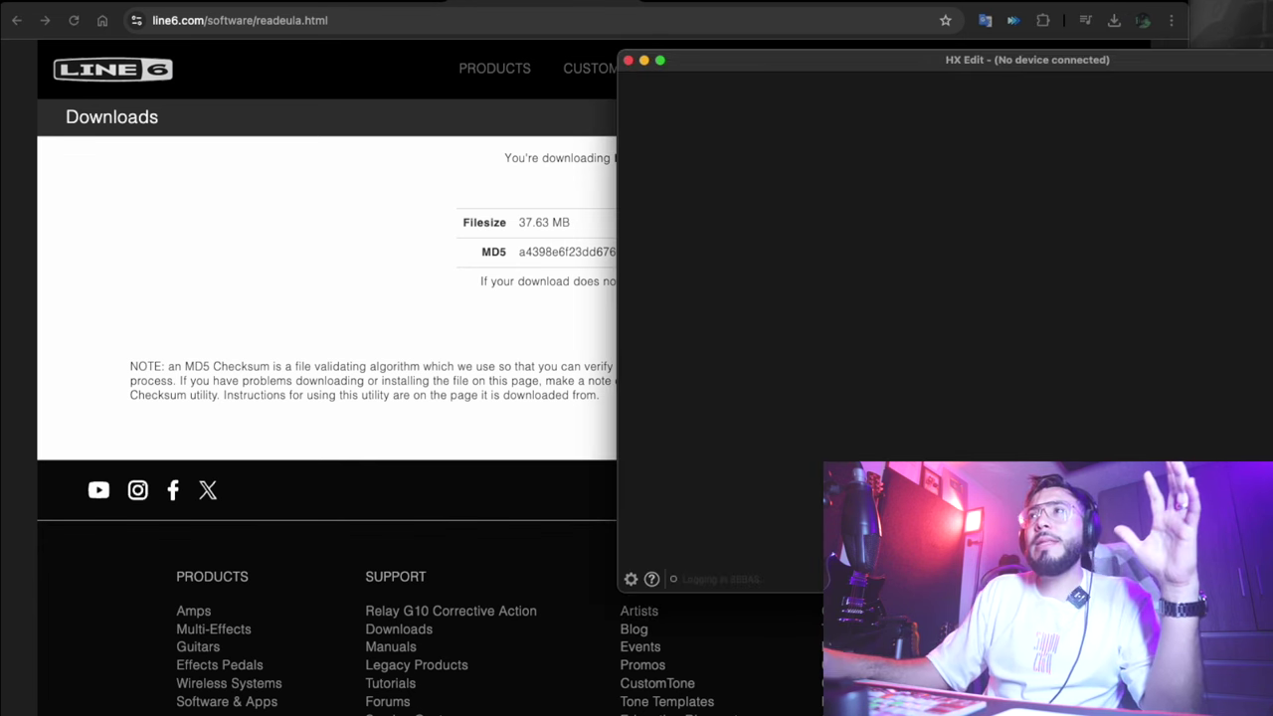
{"action": "left_click_drag", "start_coordinate": [1080, 69], "coordinate": [458, 0]}
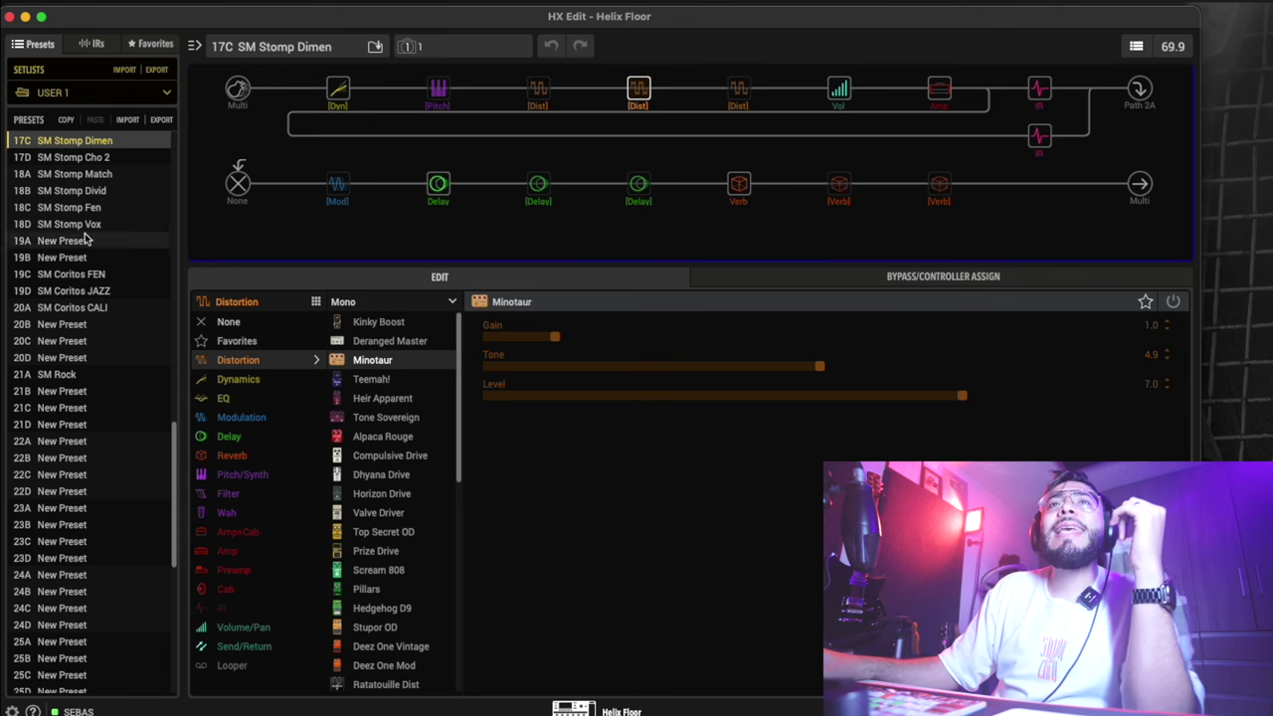
Look through the presets in the USER 1 setlist.
{"action": "scroll", "coordinate": [89, 277], "scroll_direction": "down", "scroll_amount": 7}
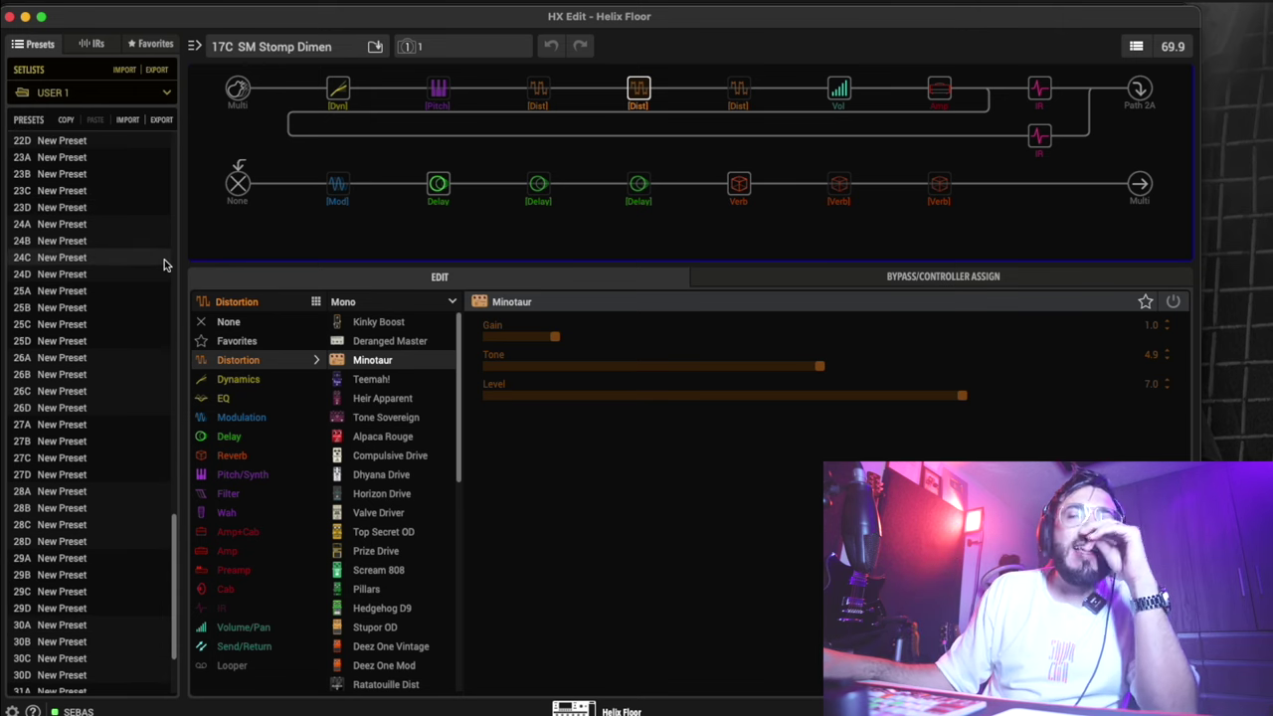
{"action": "scroll", "coordinate": [164, 264], "scroll_direction": "up", "scroll_amount": 15}
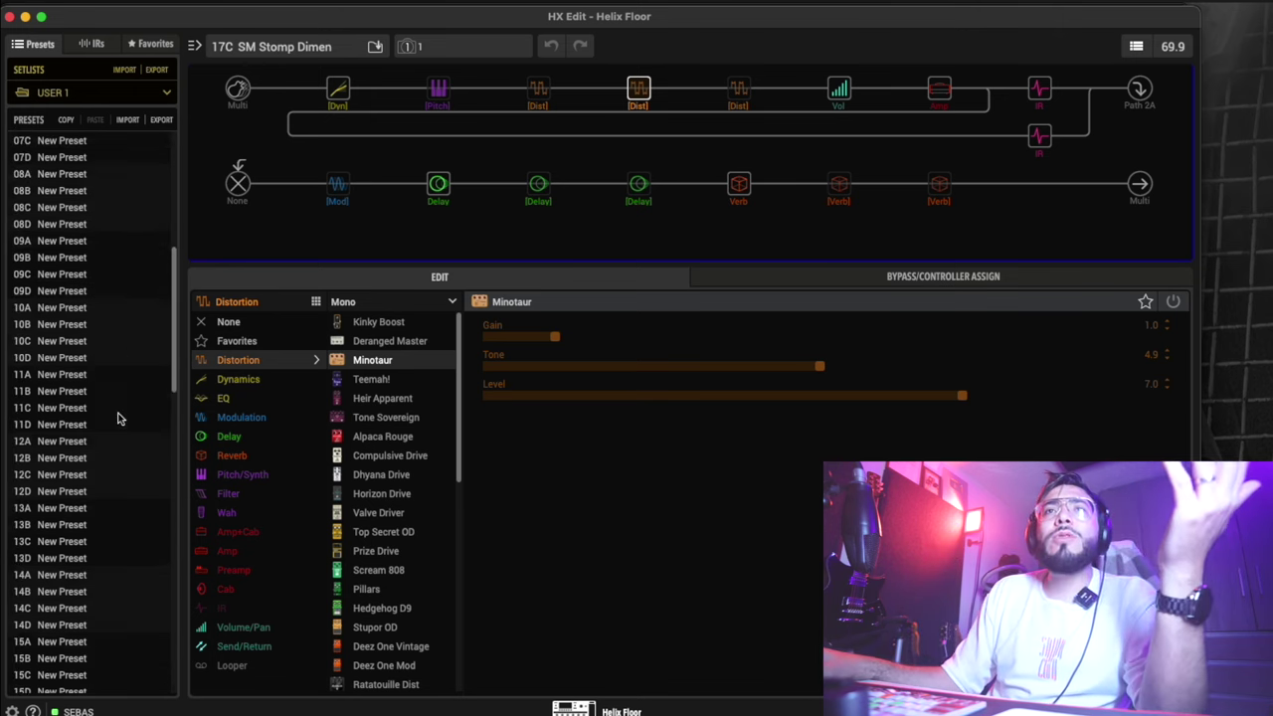
{"action": "scroll", "coordinate": [120, 437], "scroll_direction": "up", "scroll_amount": 7}
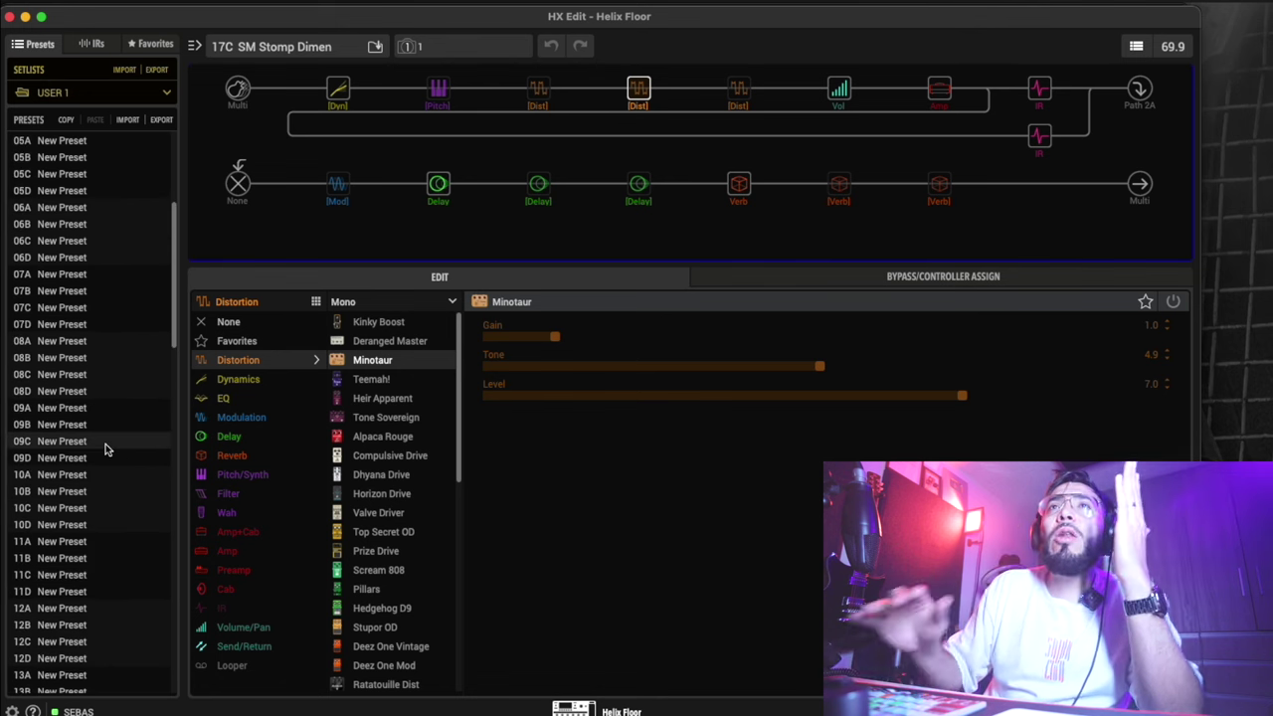
Import the SM-IR-HELIX Signature L and R wav files from the IR´S folder into impulse response slots 51 and 52.
{"action": "left_click", "coordinate": [90, 44]}
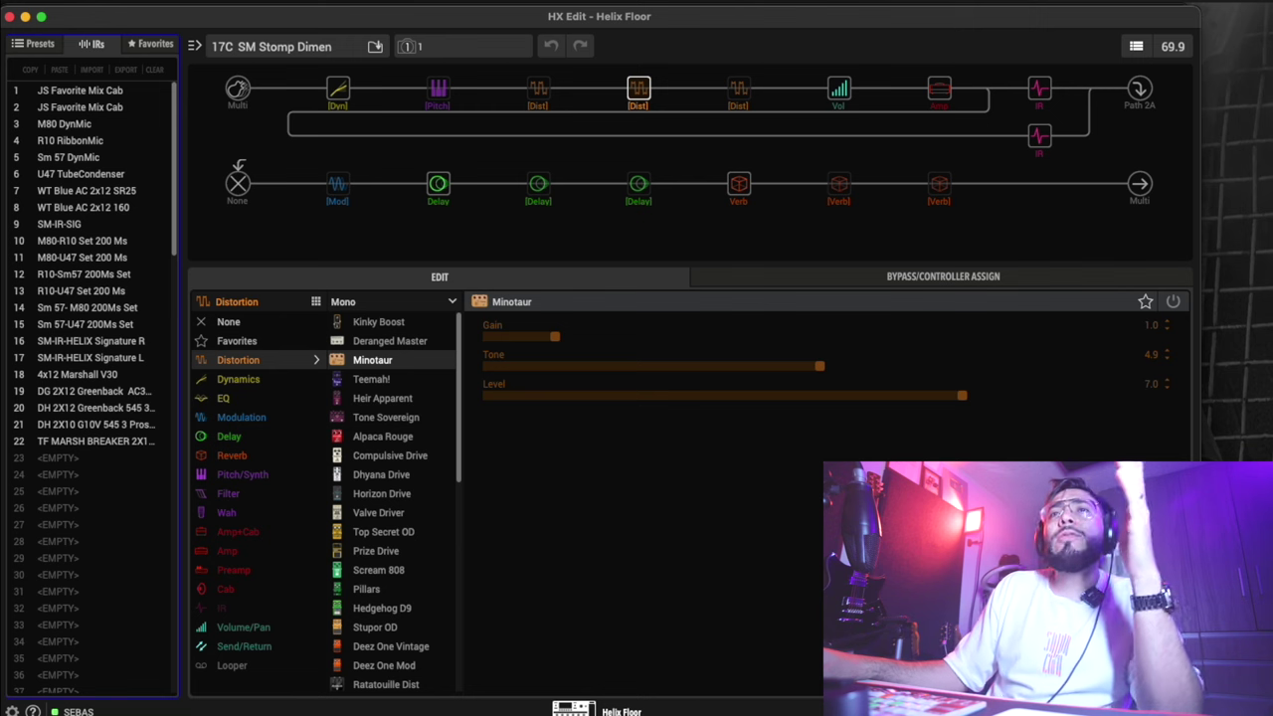
{"action": "scroll", "coordinate": [107, 527], "scroll_direction": "down", "scroll_amount": 5}
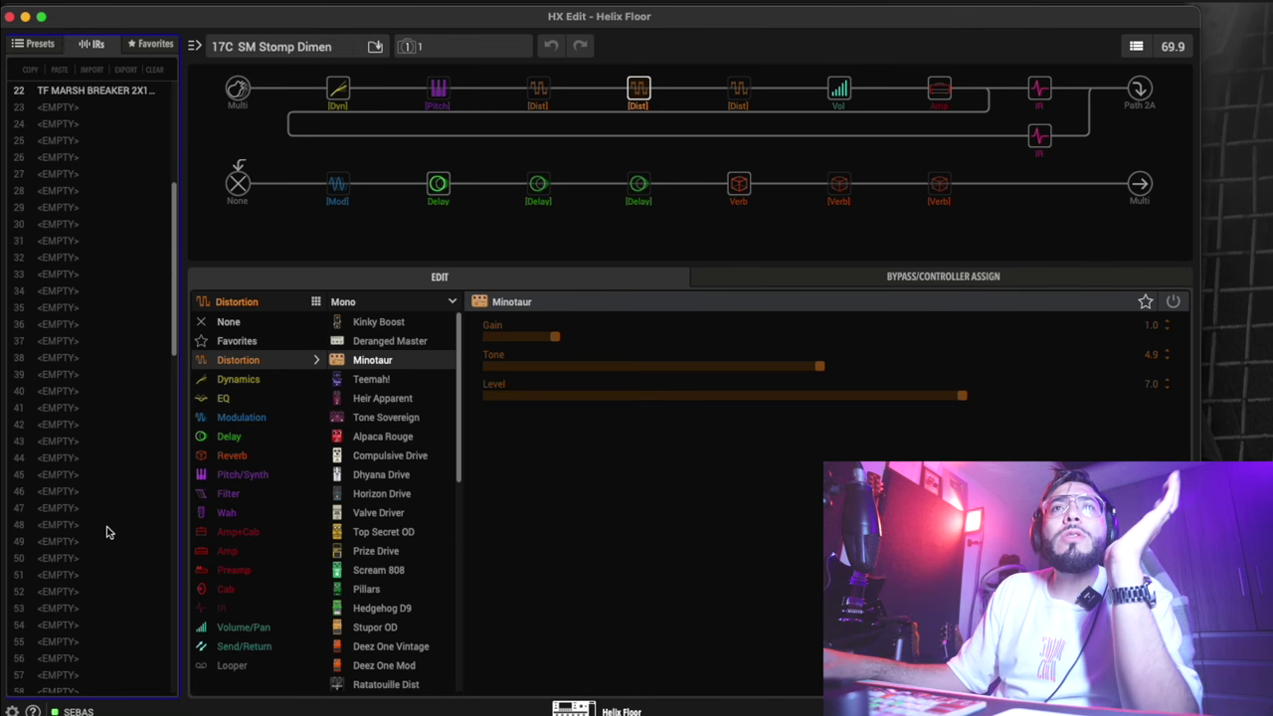
{"action": "scroll", "coordinate": [75, 438], "scroll_direction": "down", "scroll_amount": 5}
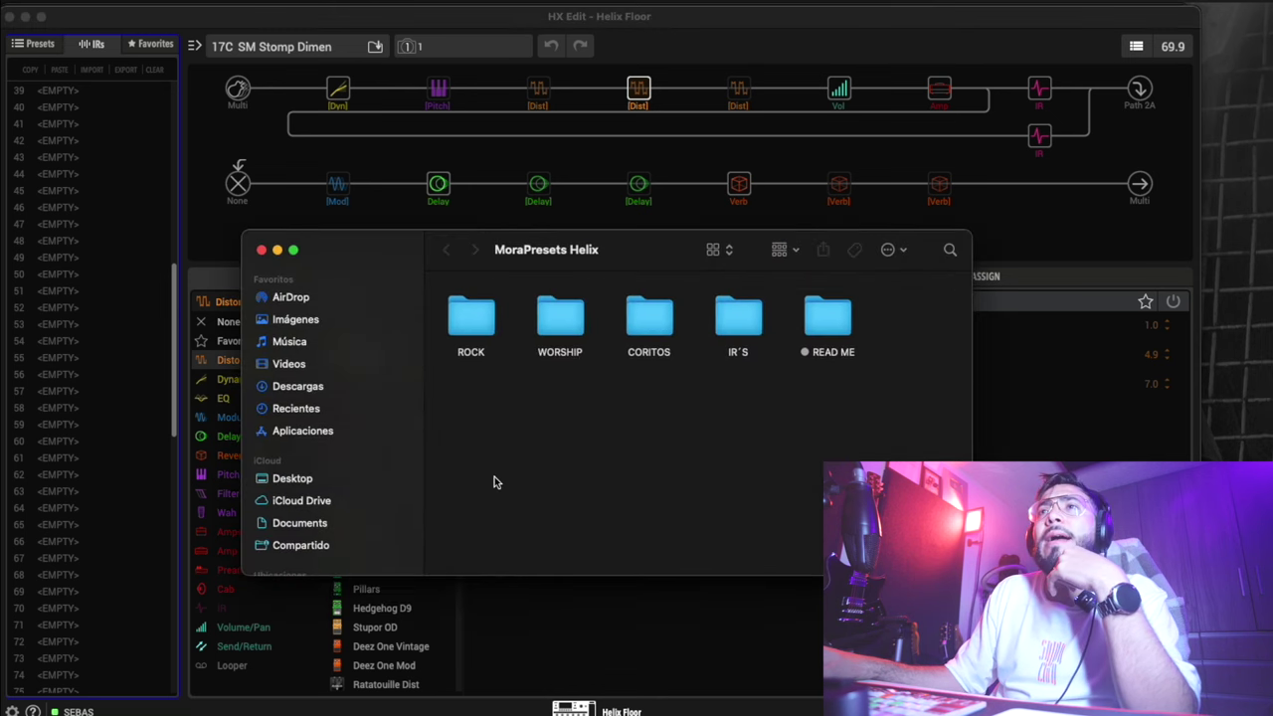
{"action": "double_click", "coordinate": [735, 320]}
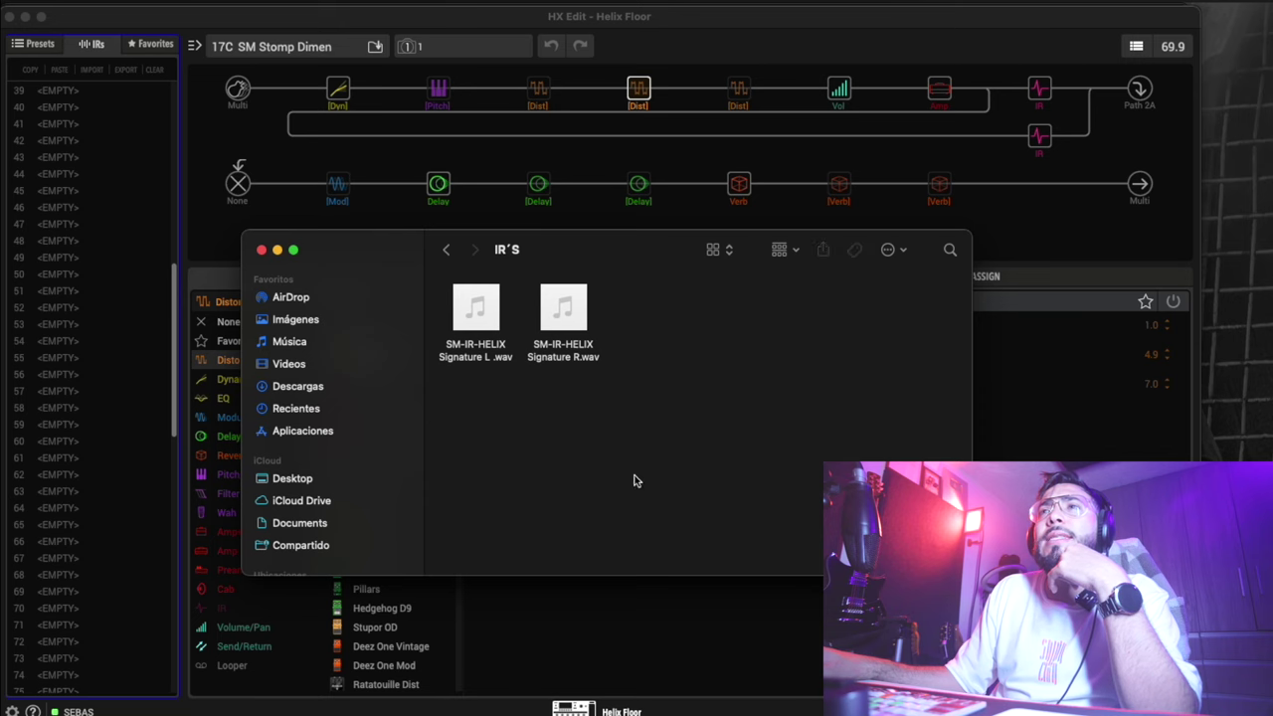
{"action": "left_click_drag", "start_coordinate": [505, 253], "coordinate": [746, 125]}
{"action": "mouse_move", "coordinate": [963, 292]}
{"action": "left_mouse_down"}
{"action": "mouse_move", "coordinate": [759, 152]}
{"action": "mouse_move", "coordinate": [63, 294]}
{"action": "left_mouse_up"}
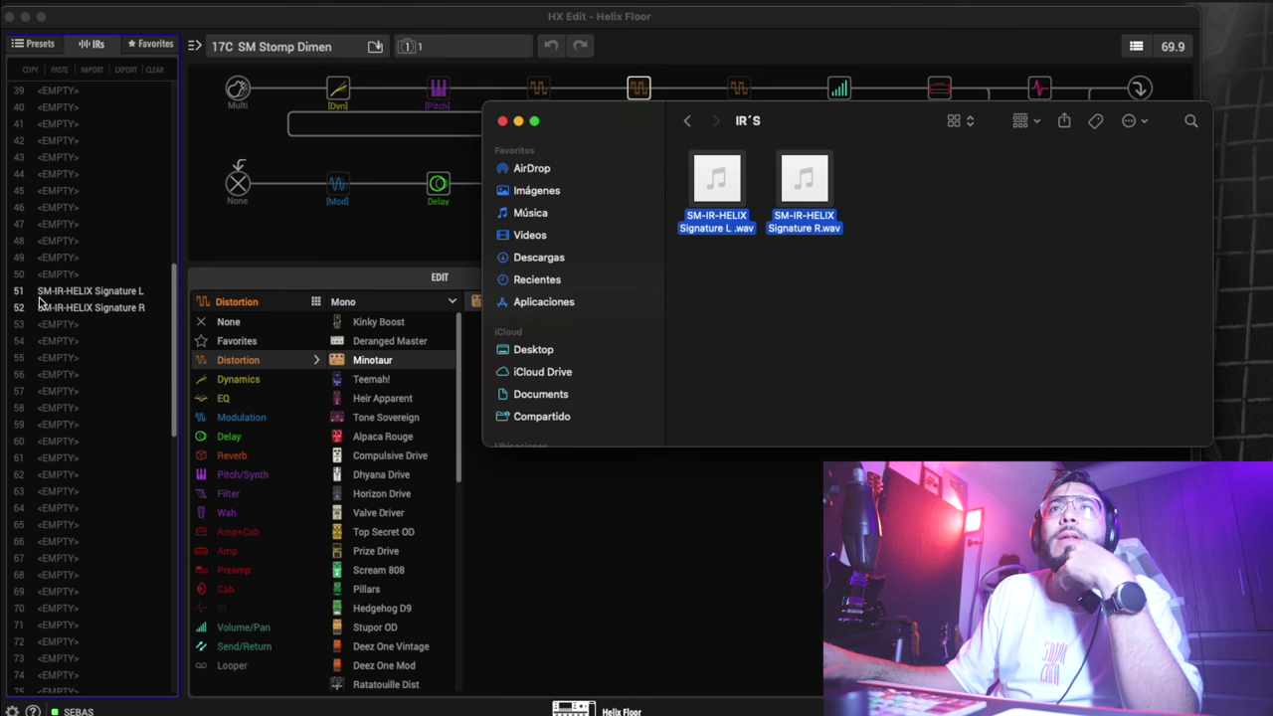
{"action": "left_click", "coordinate": [65, 292]}
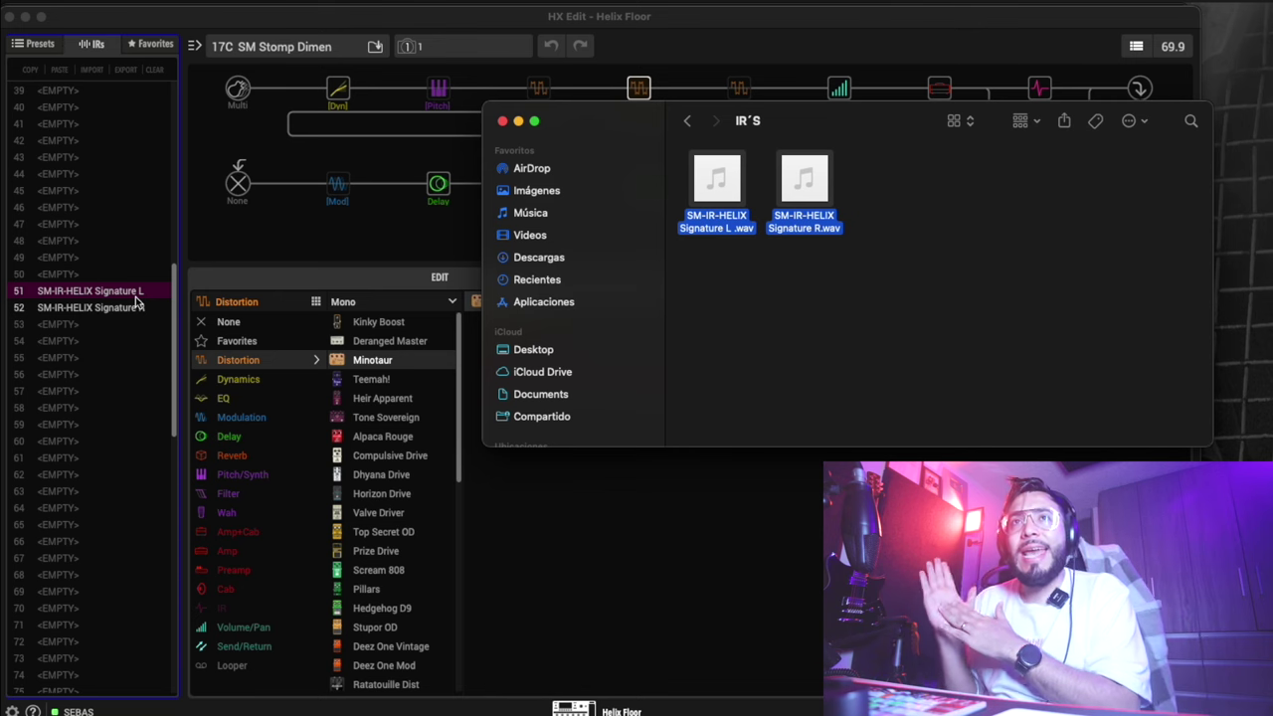
{"action": "scroll", "coordinate": [120, 340], "scroll_direction": "up", "scroll_amount": 3}
{"action": "left_click", "coordinate": [120, 340]}
{"action": "scroll", "coordinate": [109, 338], "scroll_direction": "down", "scroll_amount": 3}
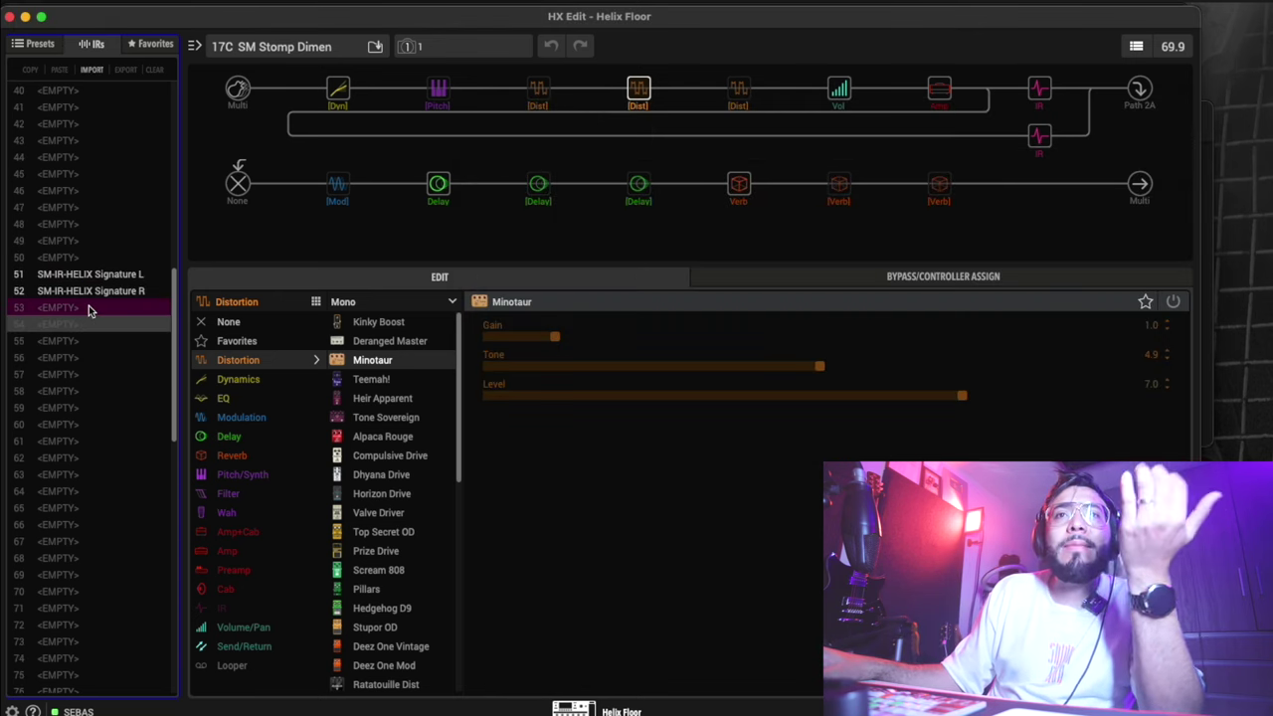
{"action": "left_click", "coordinate": [41, 45]}
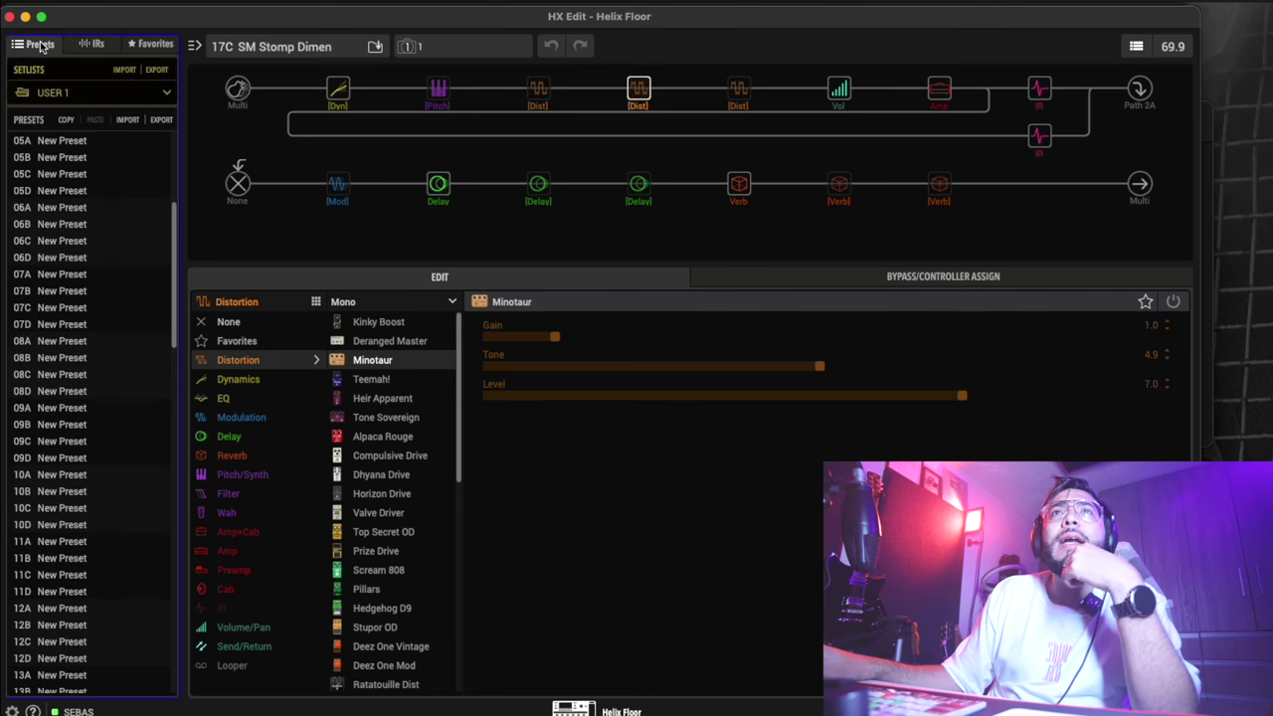
{"action": "left_click", "coordinate": [92, 44]}
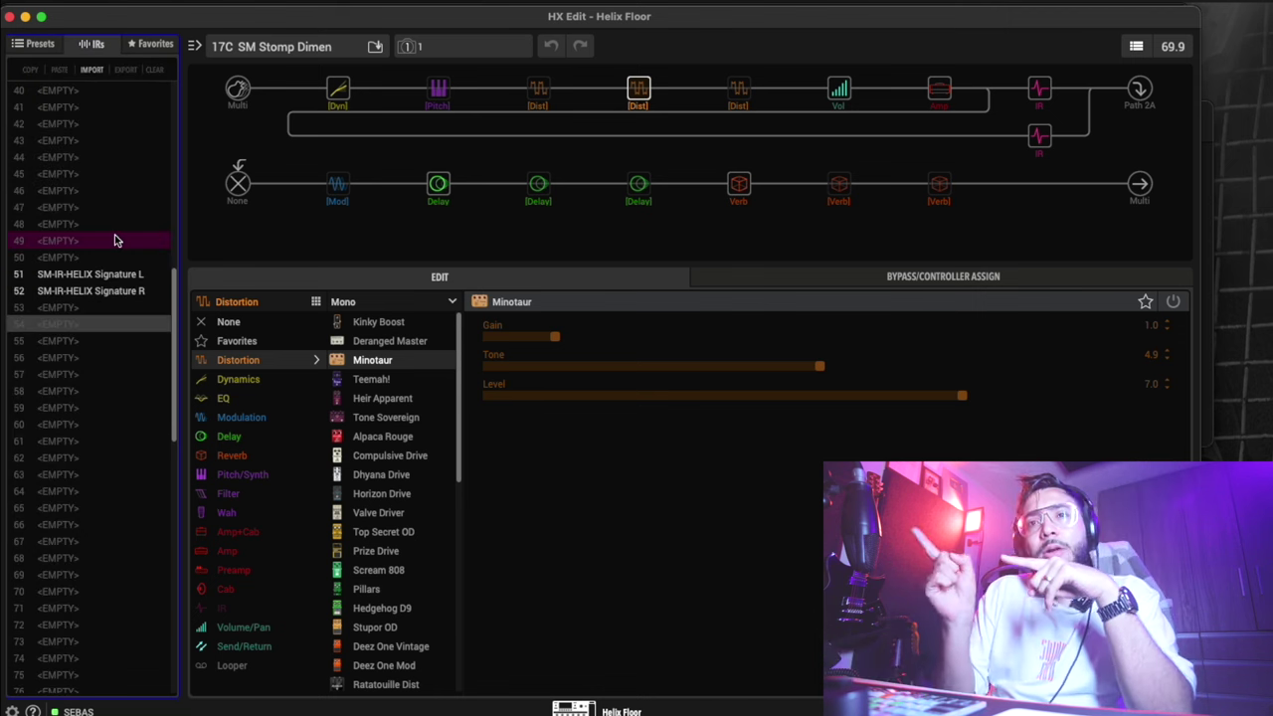
{"action": "left_click", "coordinate": [90, 71]}
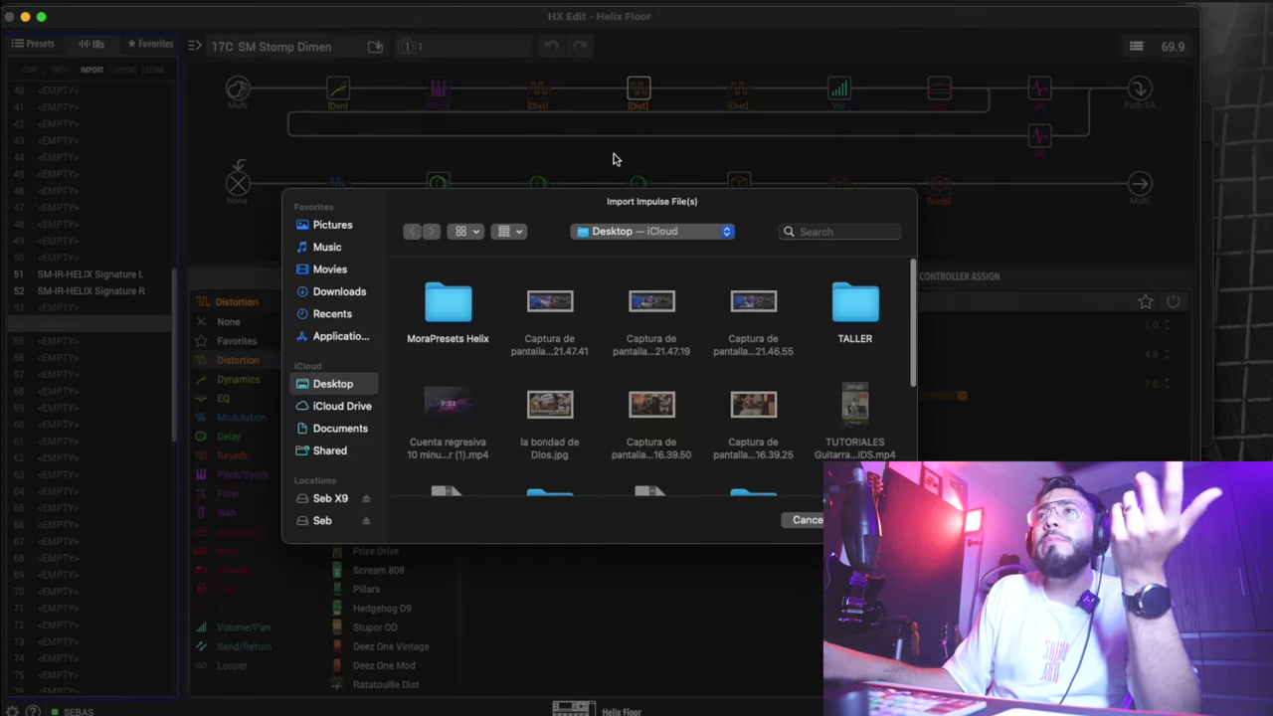
{"action": "double_click", "coordinate": [430, 295]}
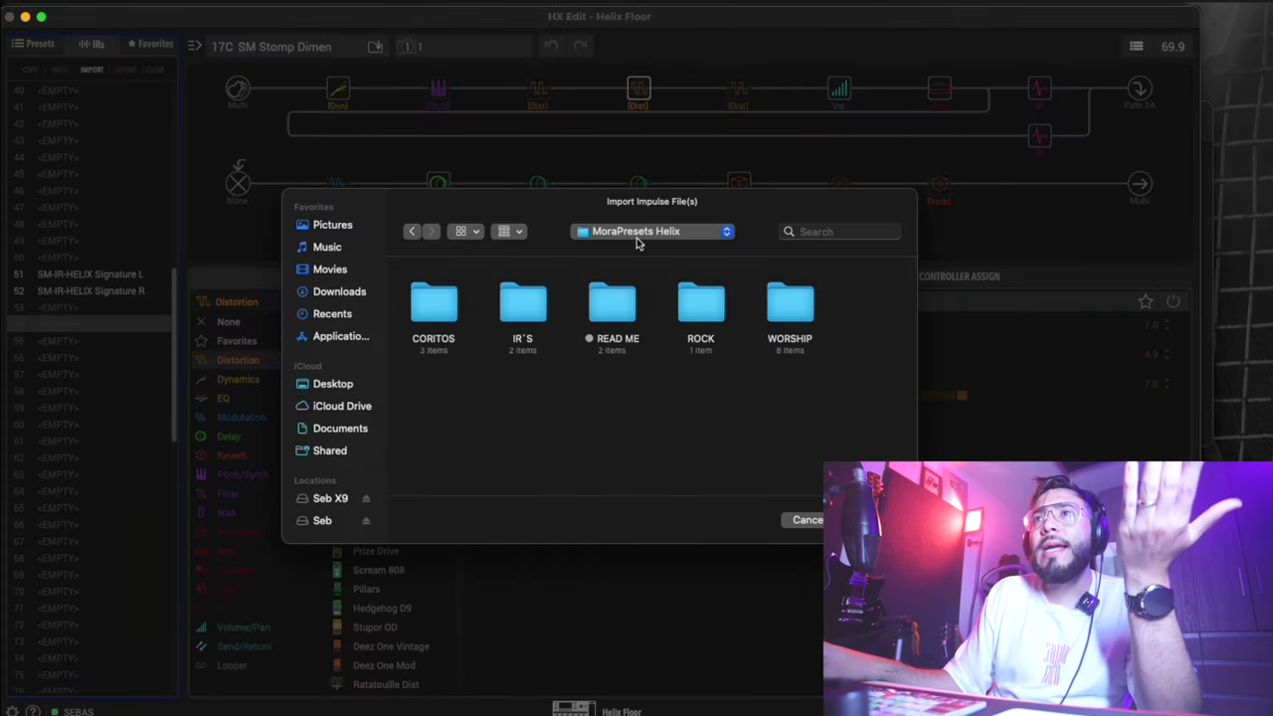
{"action": "left_click", "coordinate": [535, 311]}
{"action": "double_click", "coordinate": [517, 326]}
{"action": "key", "text": "super+a"}
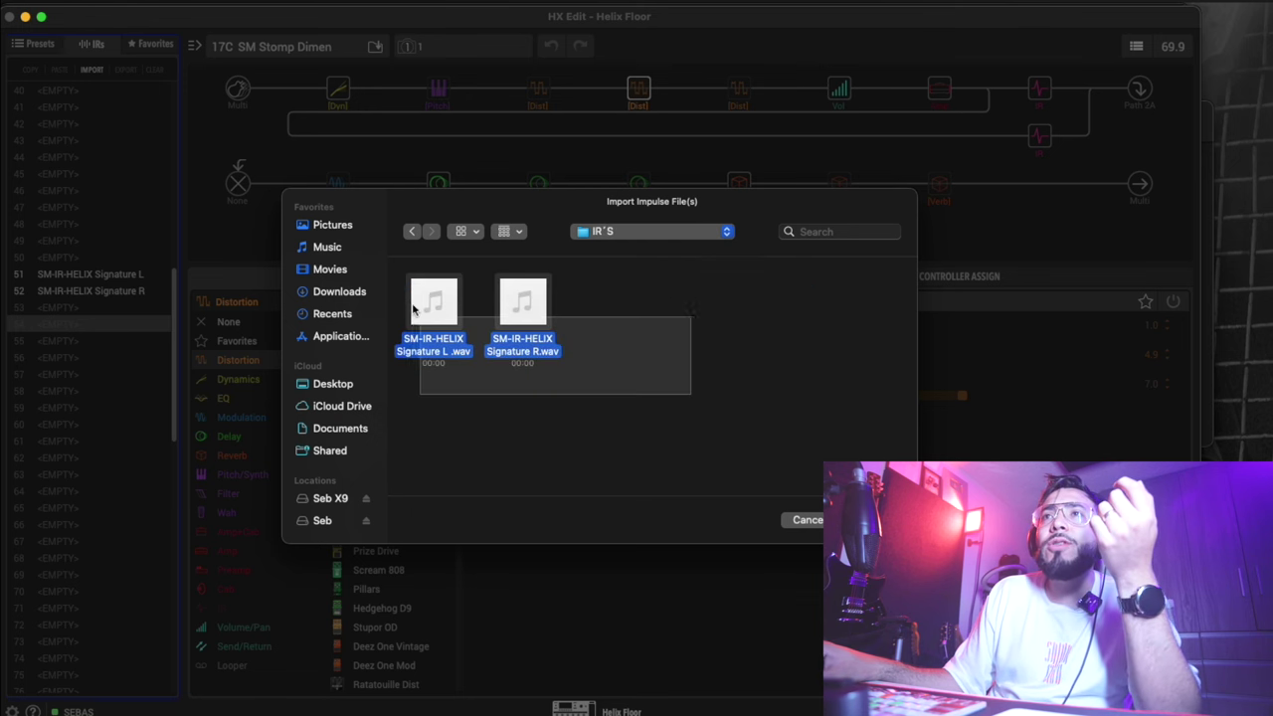
{"action": "left_click", "coordinate": [808, 521]}
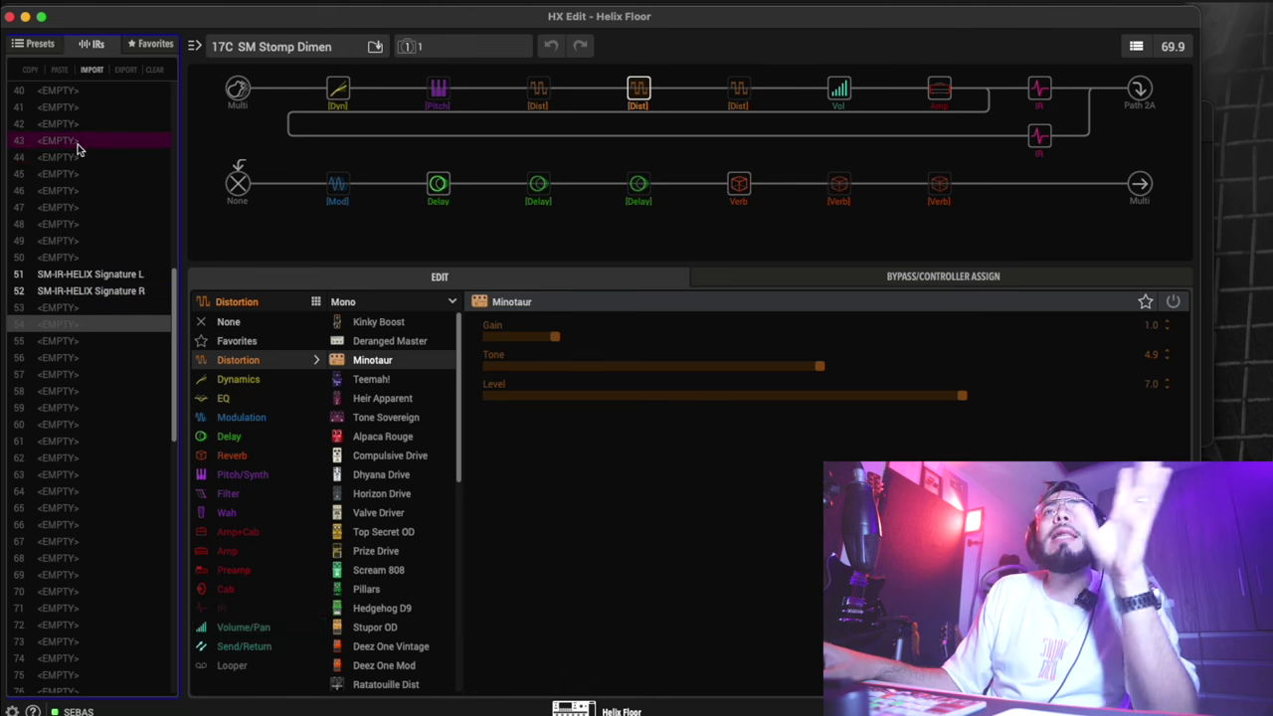
Return to the USER 1 preset list, then switch to Finder and open the WORSHIP folder inside MoraPresets Helix.
{"action": "left_click", "coordinate": [42, 45]}
{"action": "scroll", "coordinate": [77, 244], "scroll_direction": "down", "scroll_amount": 5}
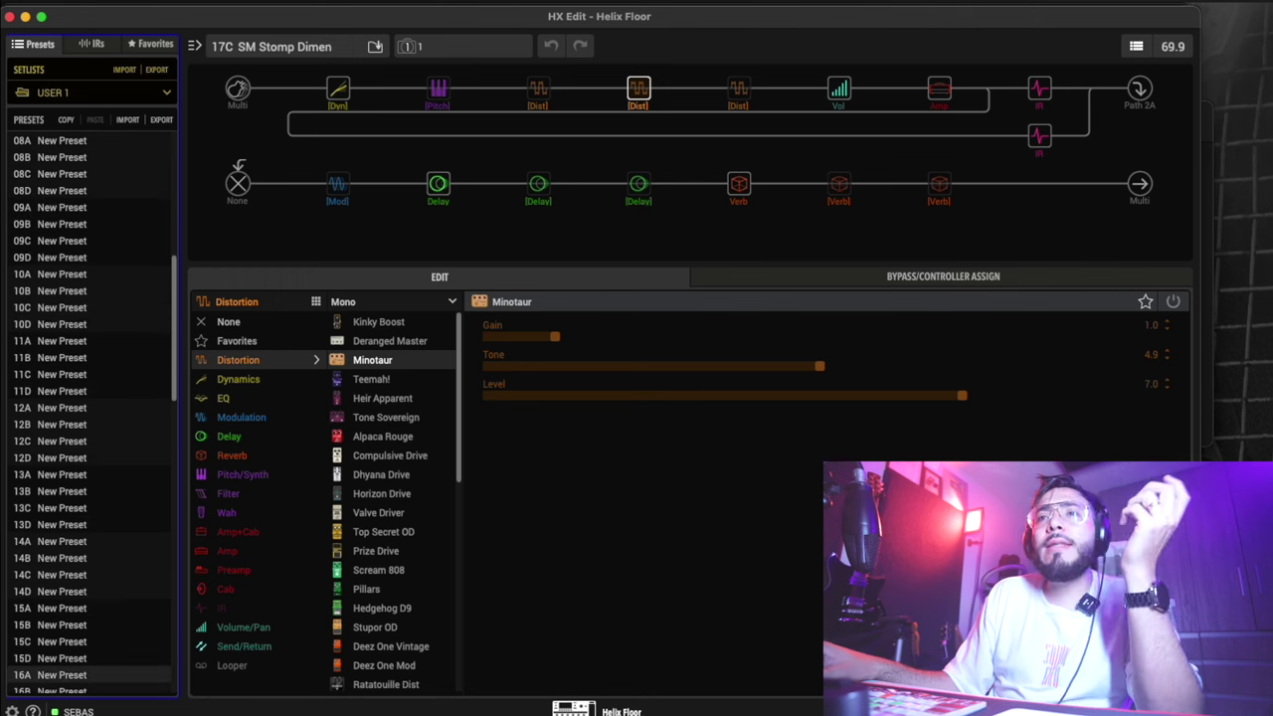
{"action": "key", "text": "super+Tab"}
{"action": "left_click", "coordinate": [686, 121]}
{"action": "left_click_drag", "start_coordinate": [845, 121], "coordinate": [677, 120]}
{"action": "left_click_drag", "start_coordinate": [741, 250], "coordinate": [507, 157]}
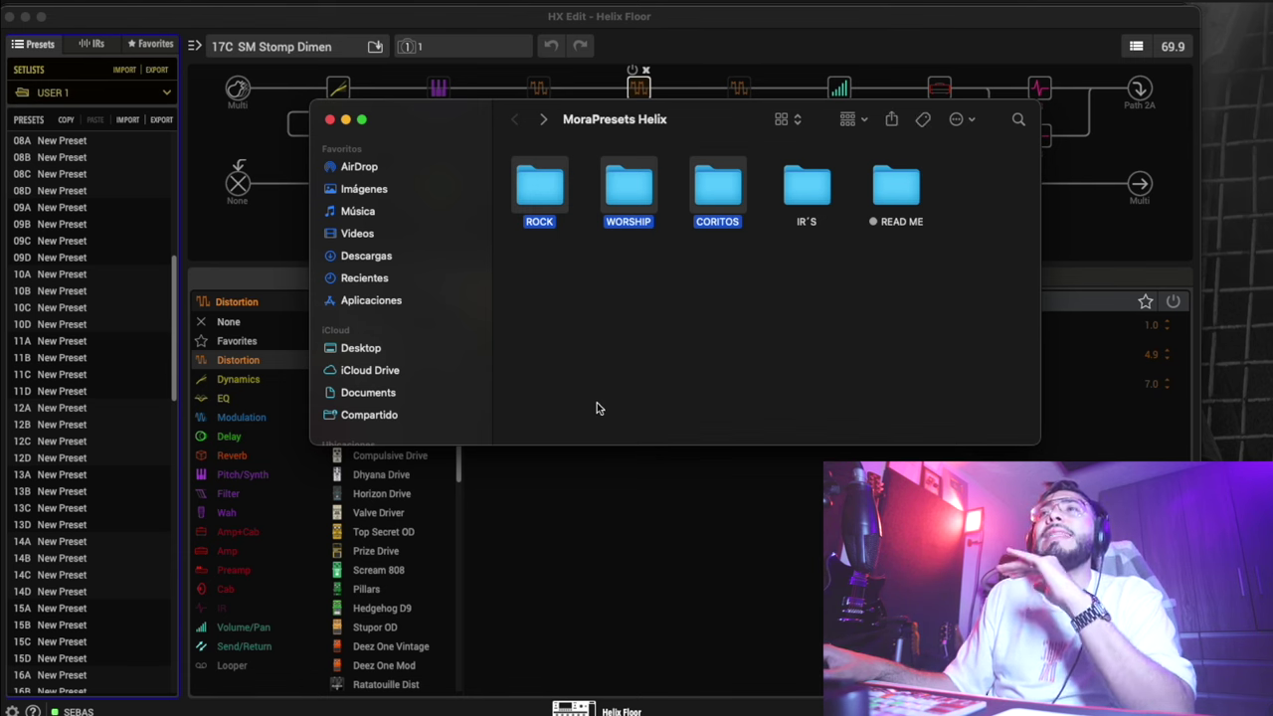
{"action": "left_click", "coordinate": [699, 318]}
{"action": "double_click", "coordinate": [632, 199]}
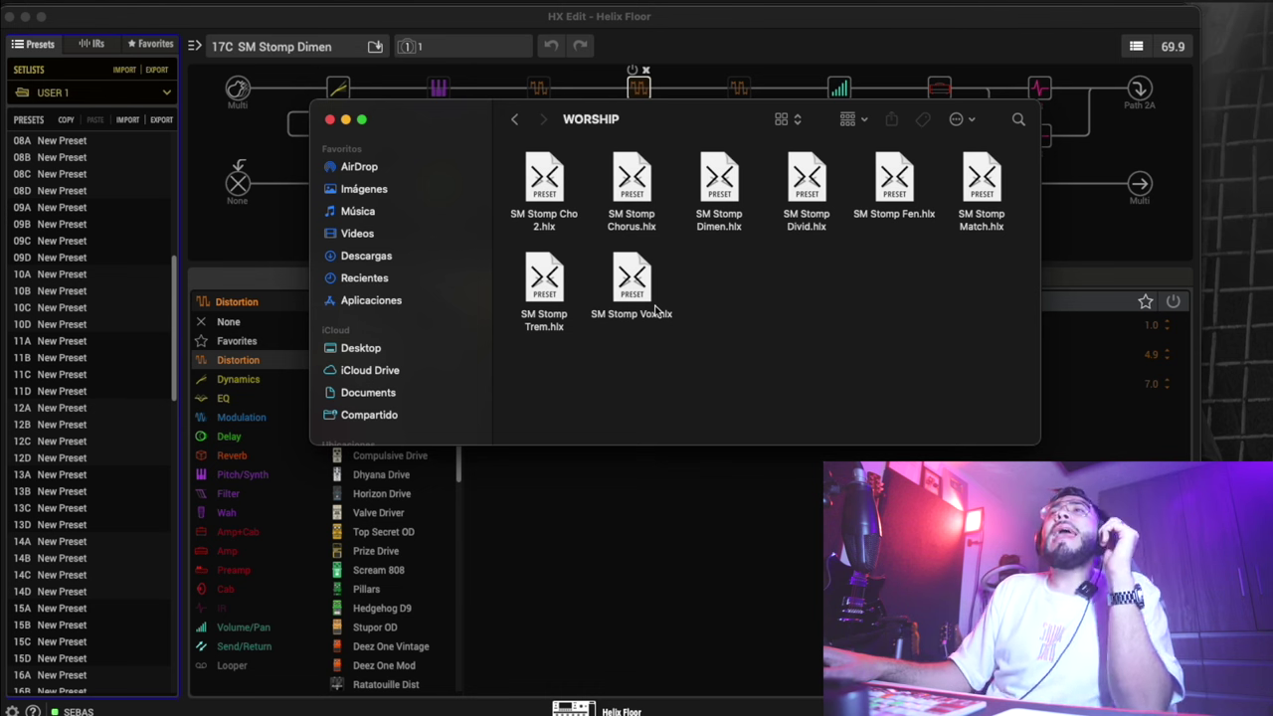
Go through the SM Stomp Cho 2, Chorus, Dimen, Trem and Vox preset files in the WORSHIP folder.
{"action": "left_click", "coordinate": [547, 193]}
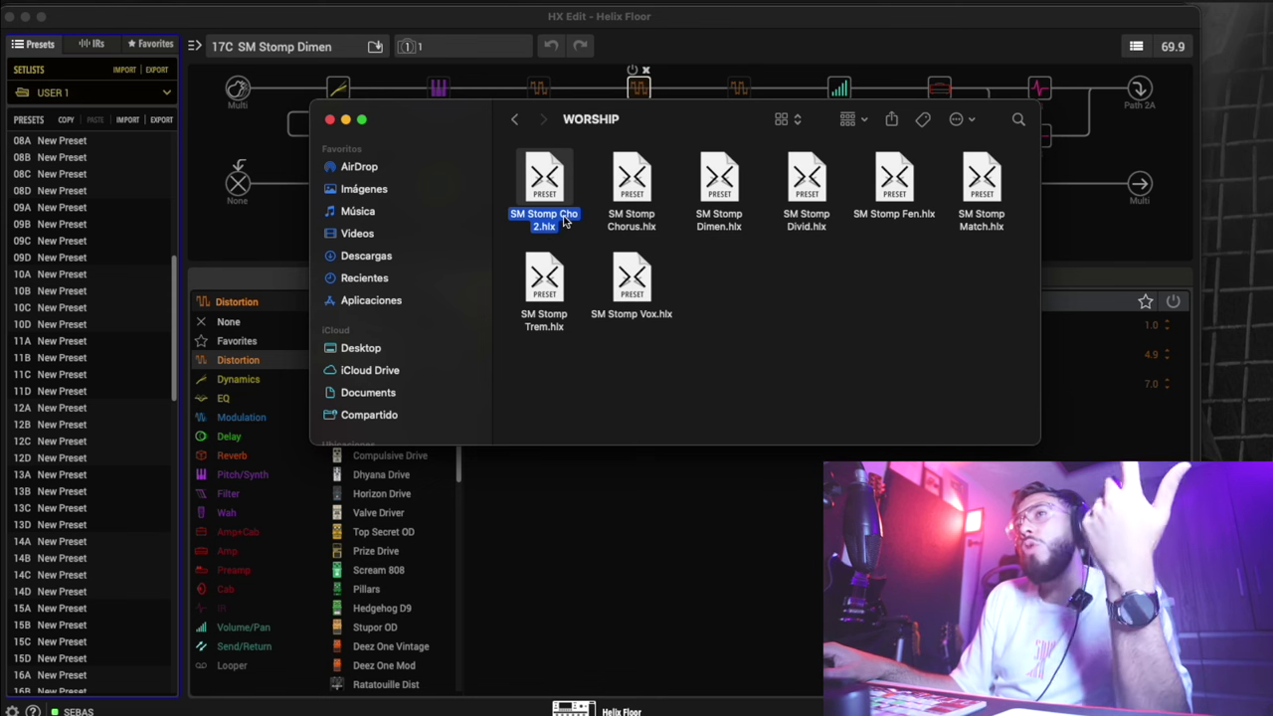
{"action": "left_click", "coordinate": [628, 221]}
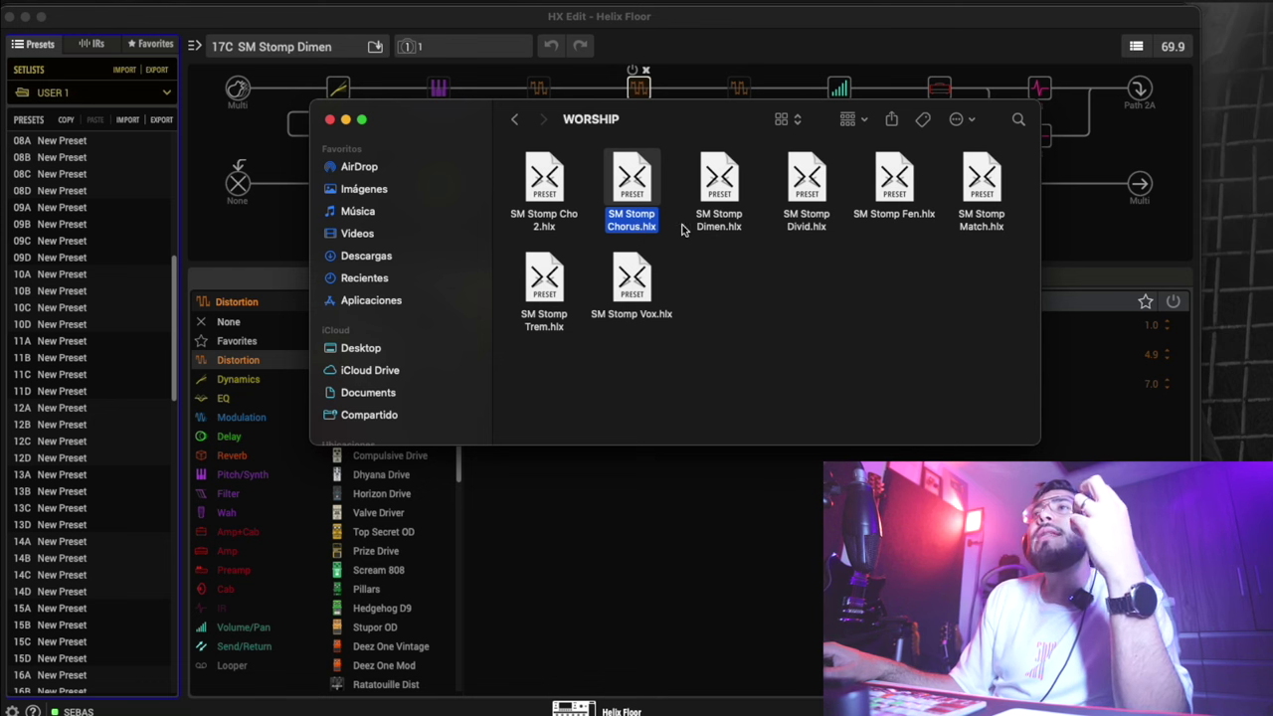
{"action": "left_click", "coordinate": [720, 224]}
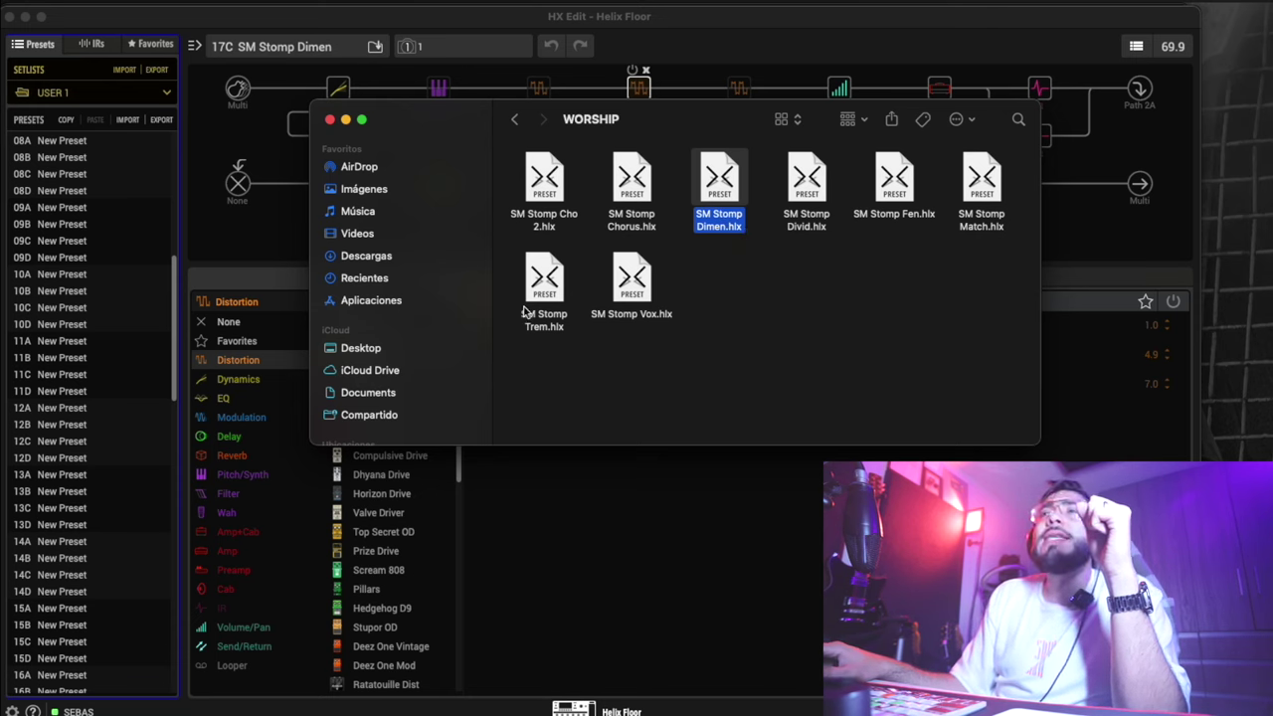
{"action": "left_click", "coordinate": [539, 334]}
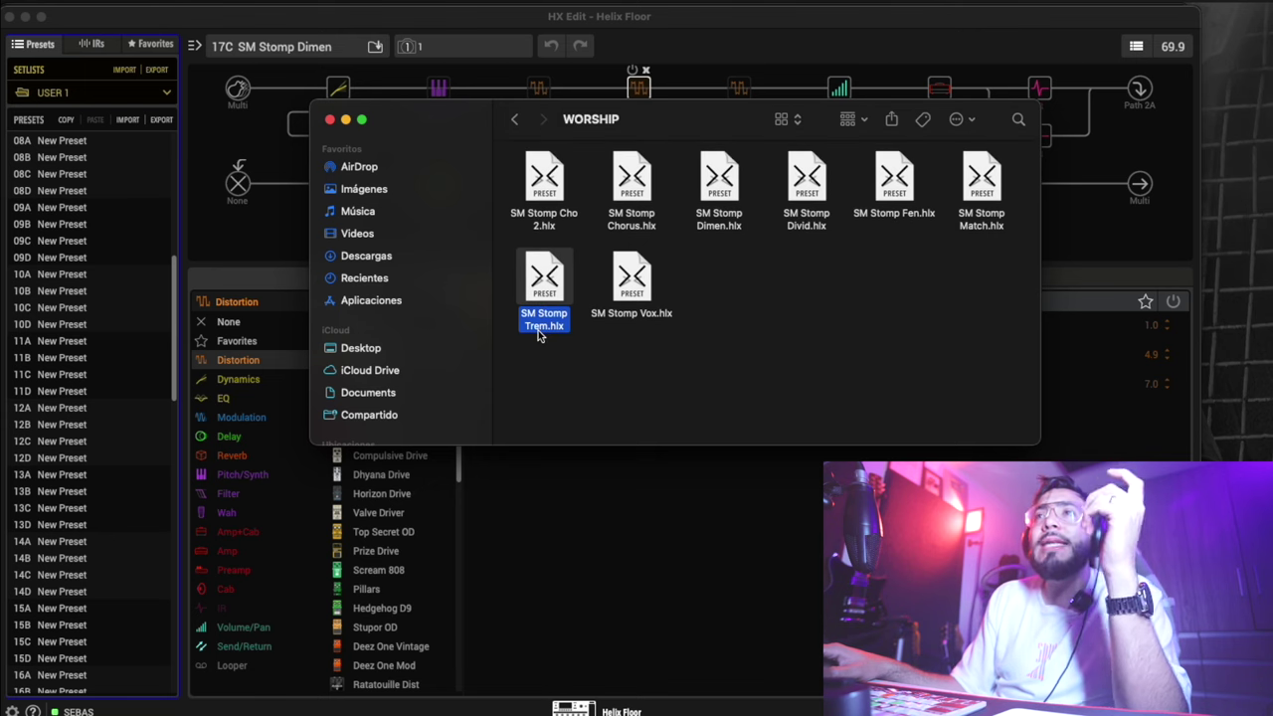
{"action": "left_click", "coordinate": [628, 323]}
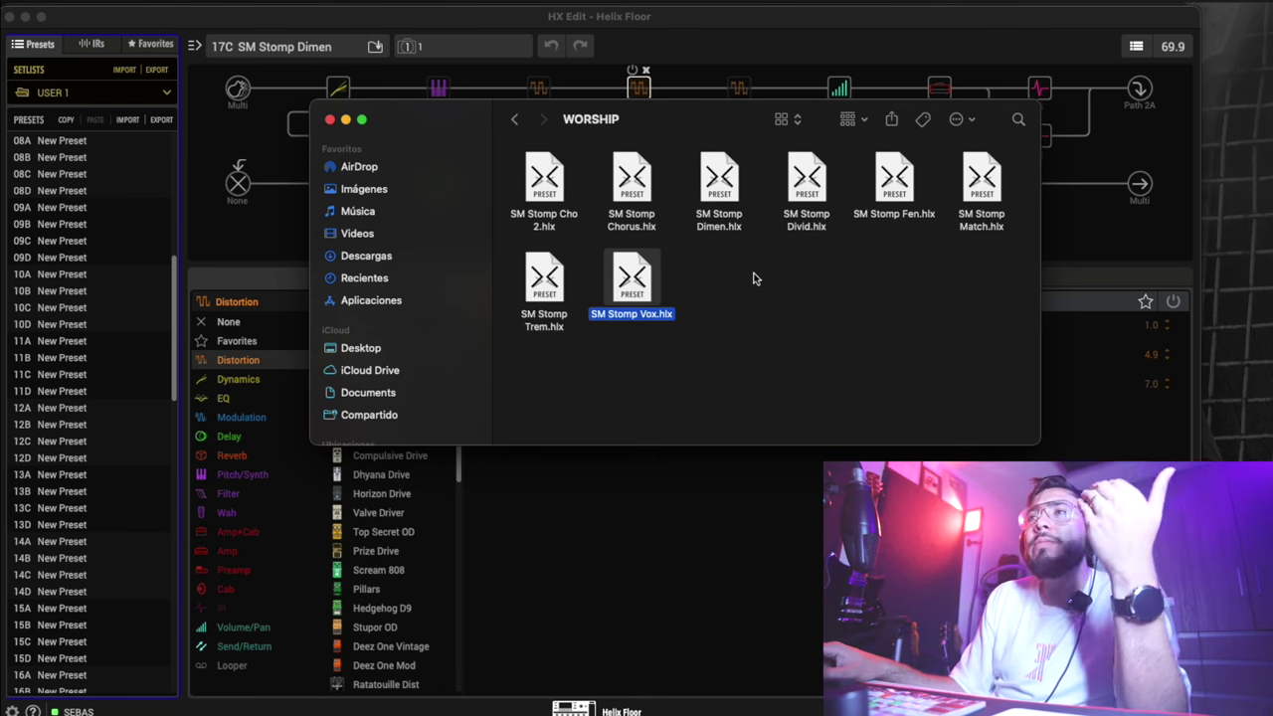
Import all eight SM Stomp preset files from the WORSHIP folder into the USER 1 setlist, starting at slot 10A.
{"action": "left_click", "coordinate": [801, 231]}
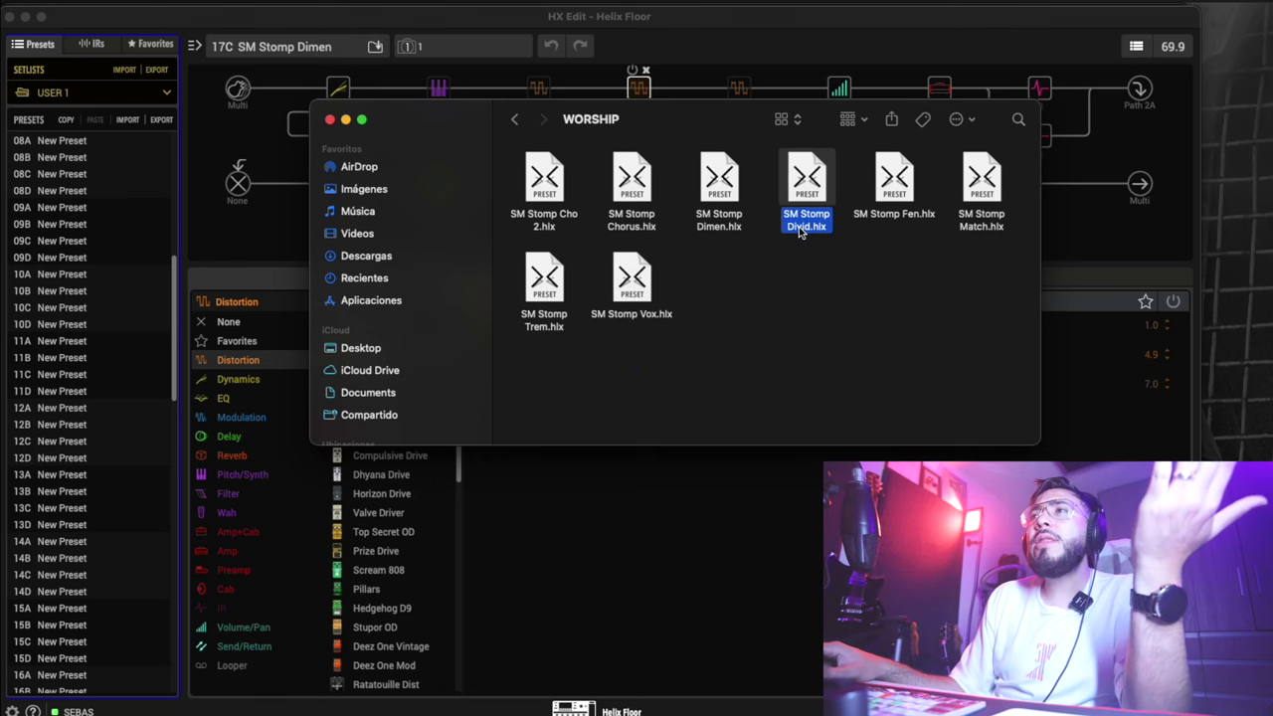
{"action": "left_click", "coordinate": [883, 217]}
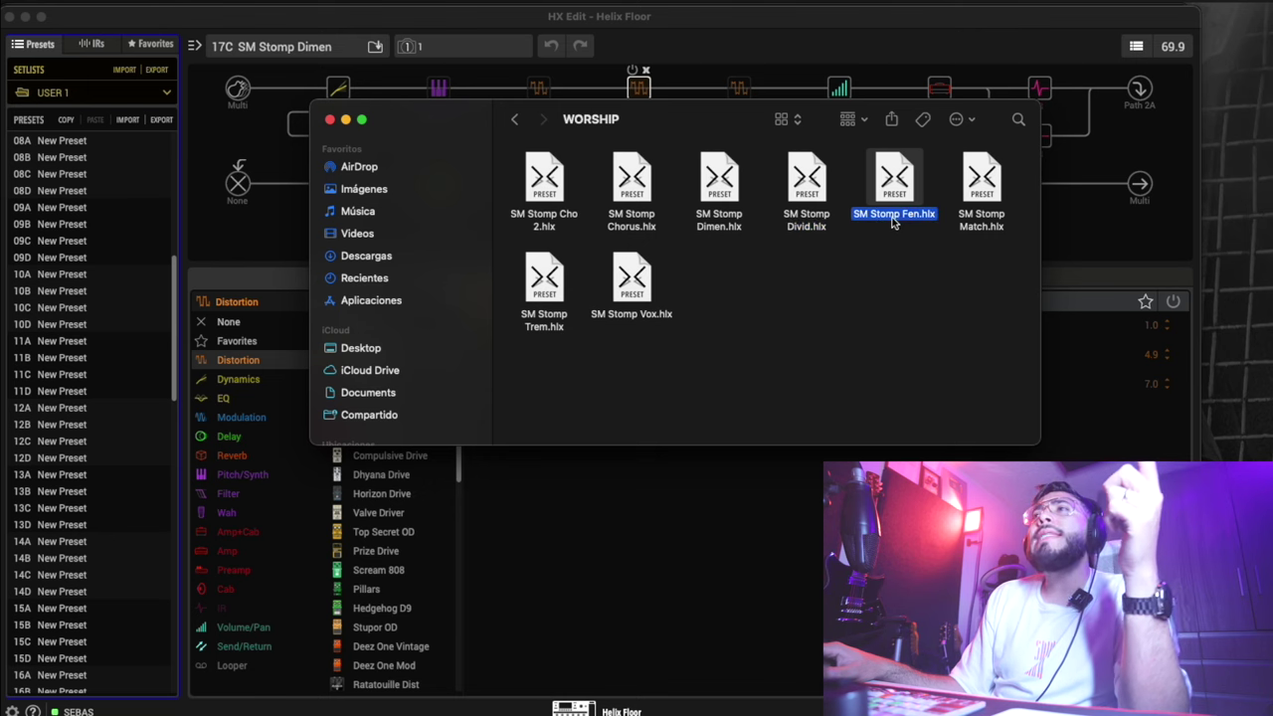
{"action": "left_click", "coordinate": [978, 228]}
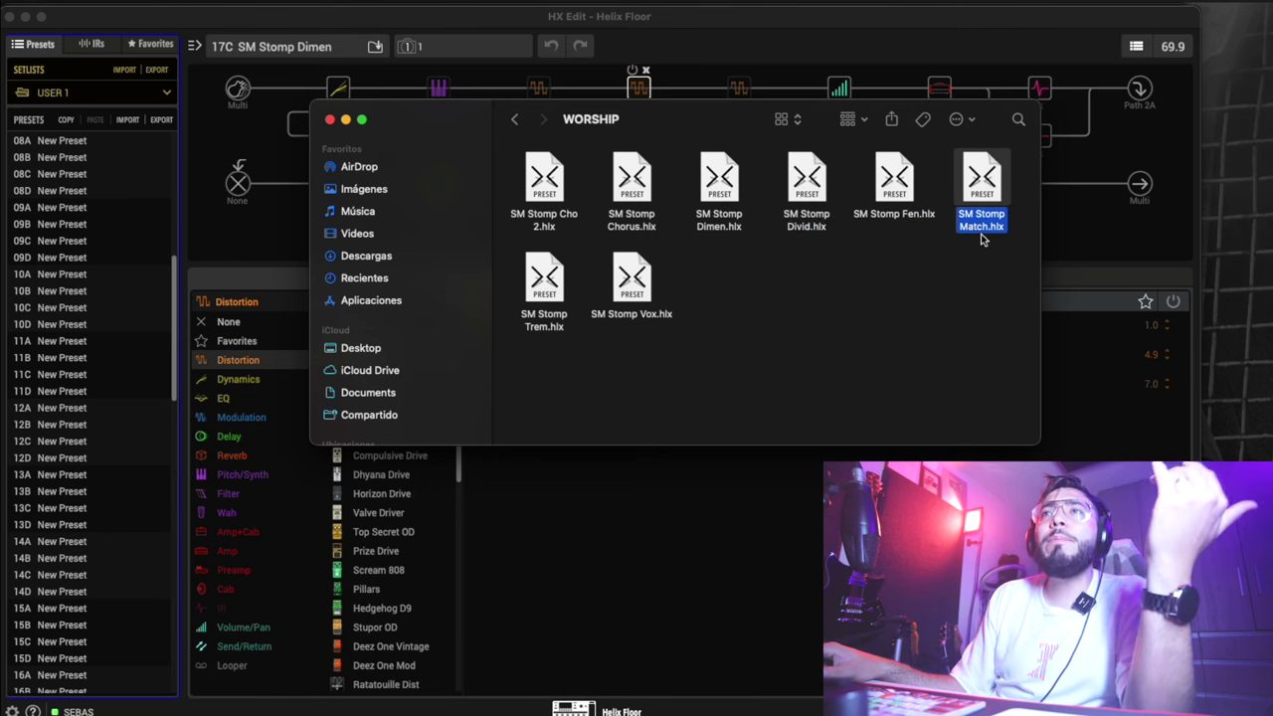
{"action": "left_click_drag", "start_coordinate": [963, 336], "coordinate": [94, 295]}
{"action": "left_click", "coordinate": [646, 430]}
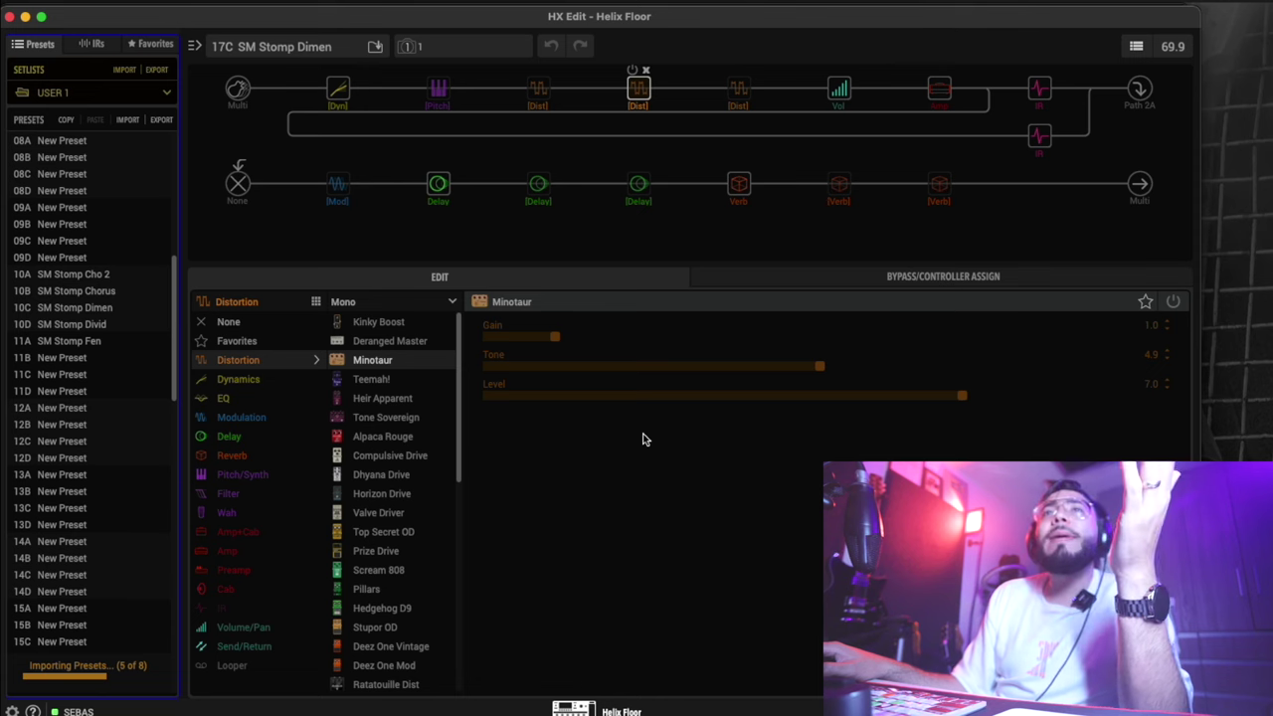
Load preset 10A SM Stomp Cho 2 and set its lower IR block to 52: SM-IR-HELIX Signature R.
{"action": "left_click", "coordinate": [61, 275]}
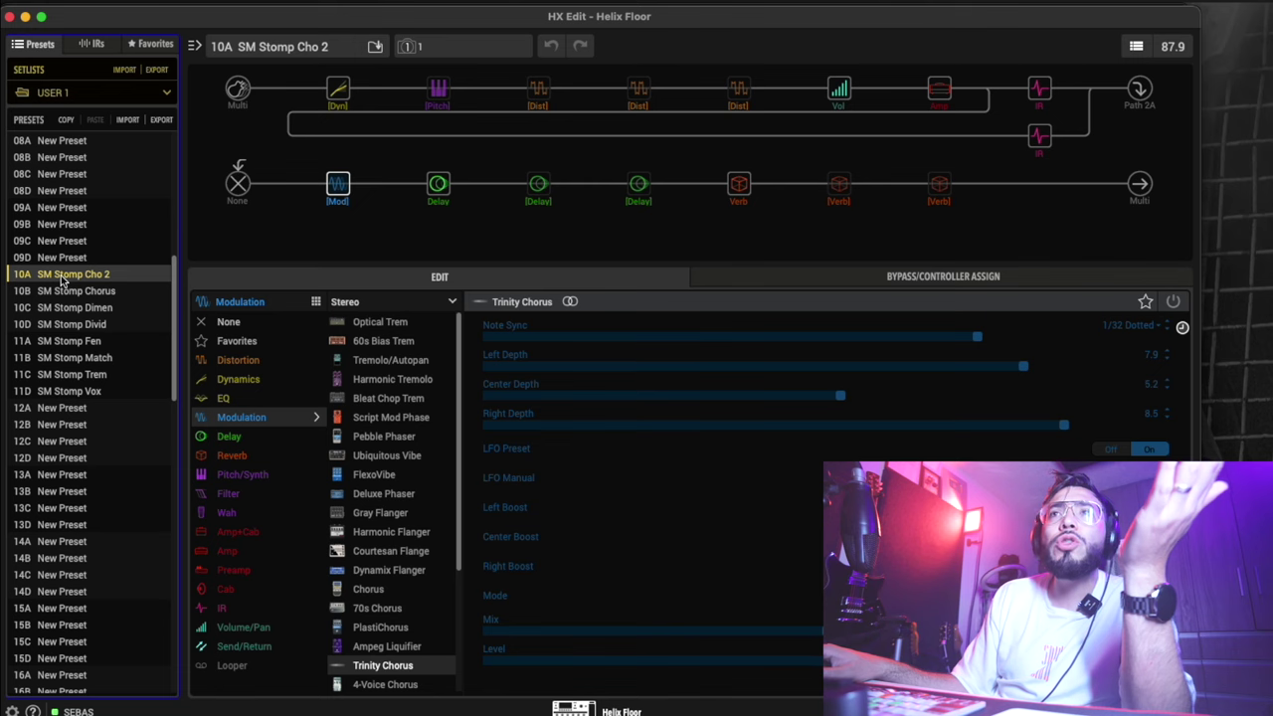
{"action": "left_click", "coordinate": [1040, 92]}
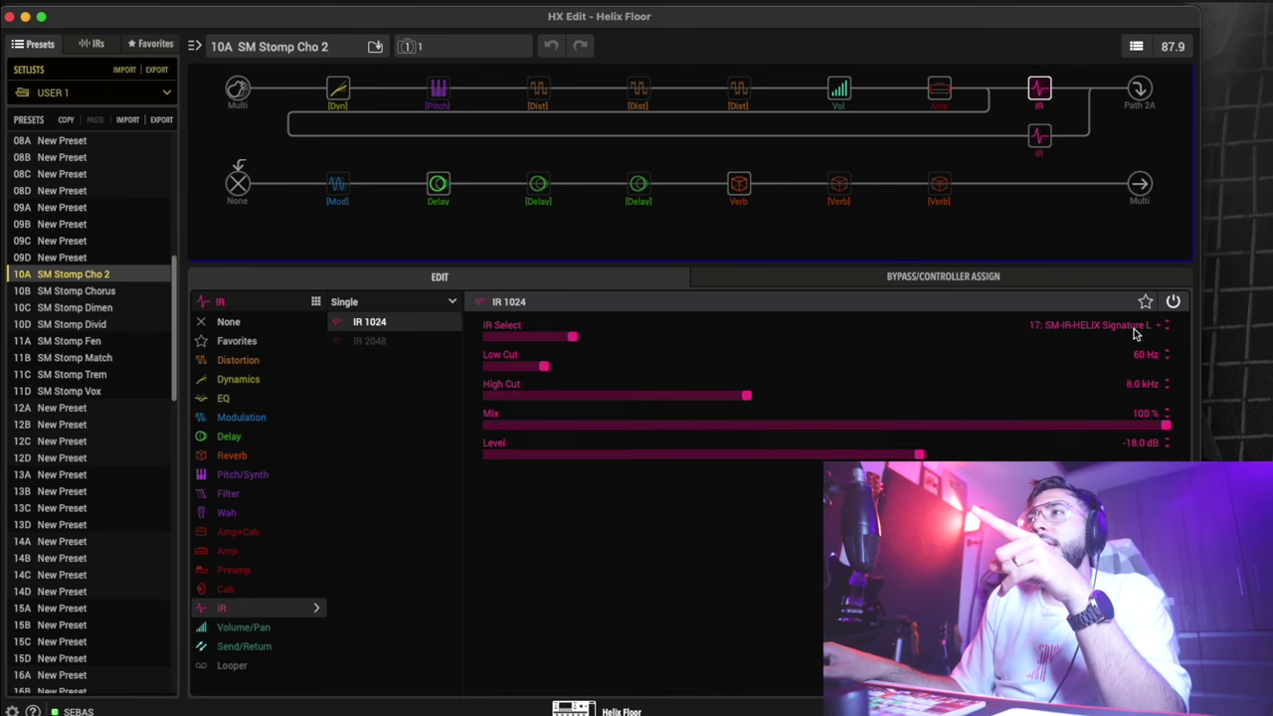
{"action": "left_click", "coordinate": [1040, 137]}
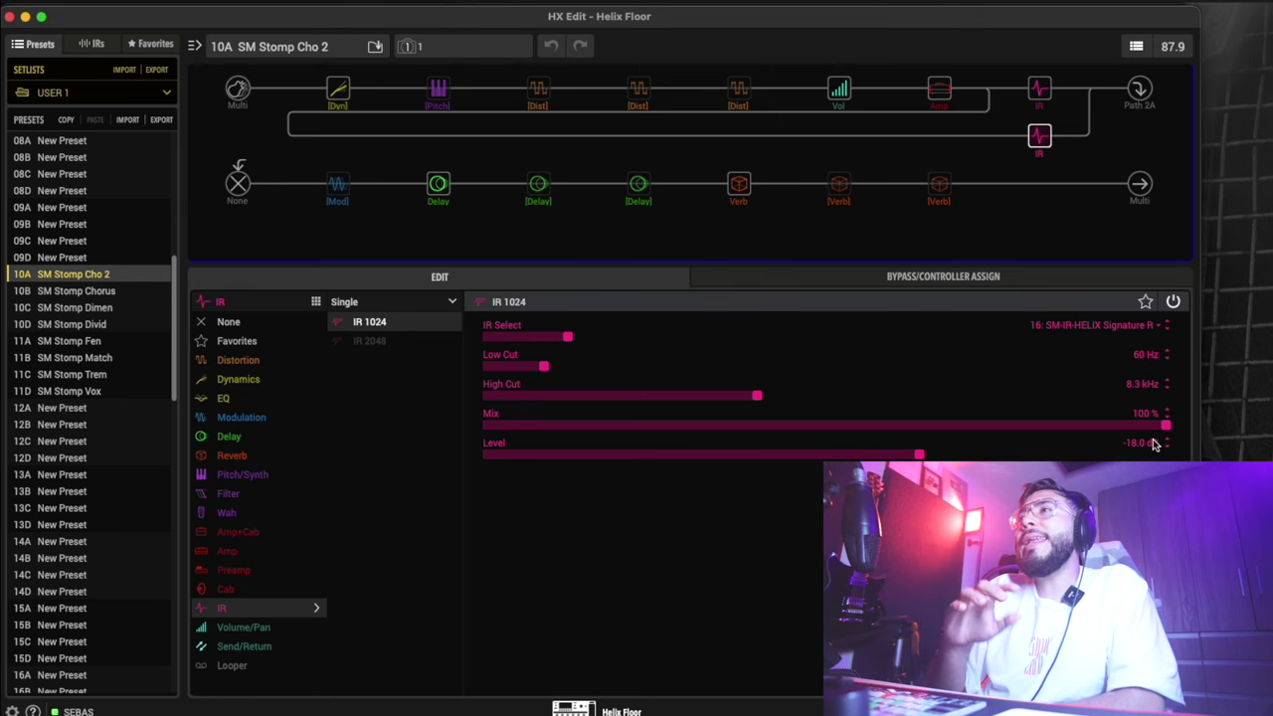
{"action": "left_click", "coordinate": [1067, 335]}
{"action": "scroll", "coordinate": [1067, 361], "scroll_direction": "down", "scroll_amount": 10}
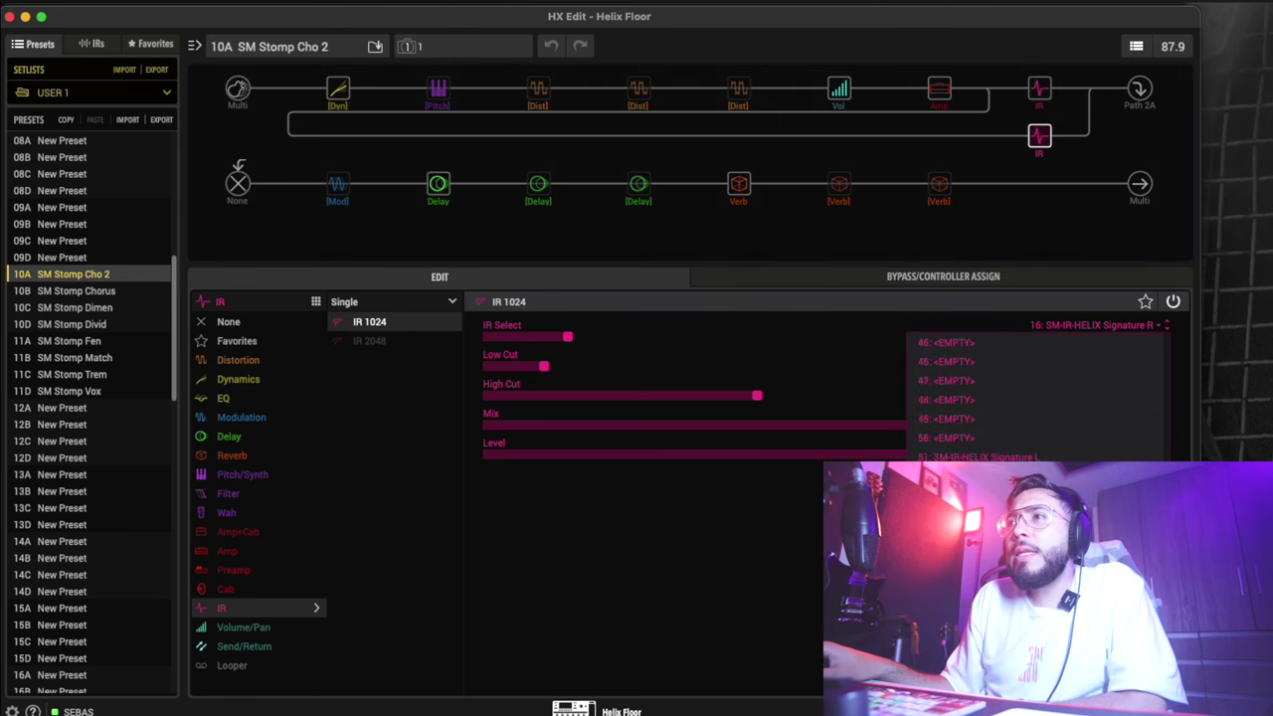
{"action": "scroll", "coordinate": [1035, 397], "scroll_direction": "up", "scroll_amount": 7}
{"action": "scroll", "coordinate": [952, 437], "scroll_direction": "down", "scroll_amount": 3}
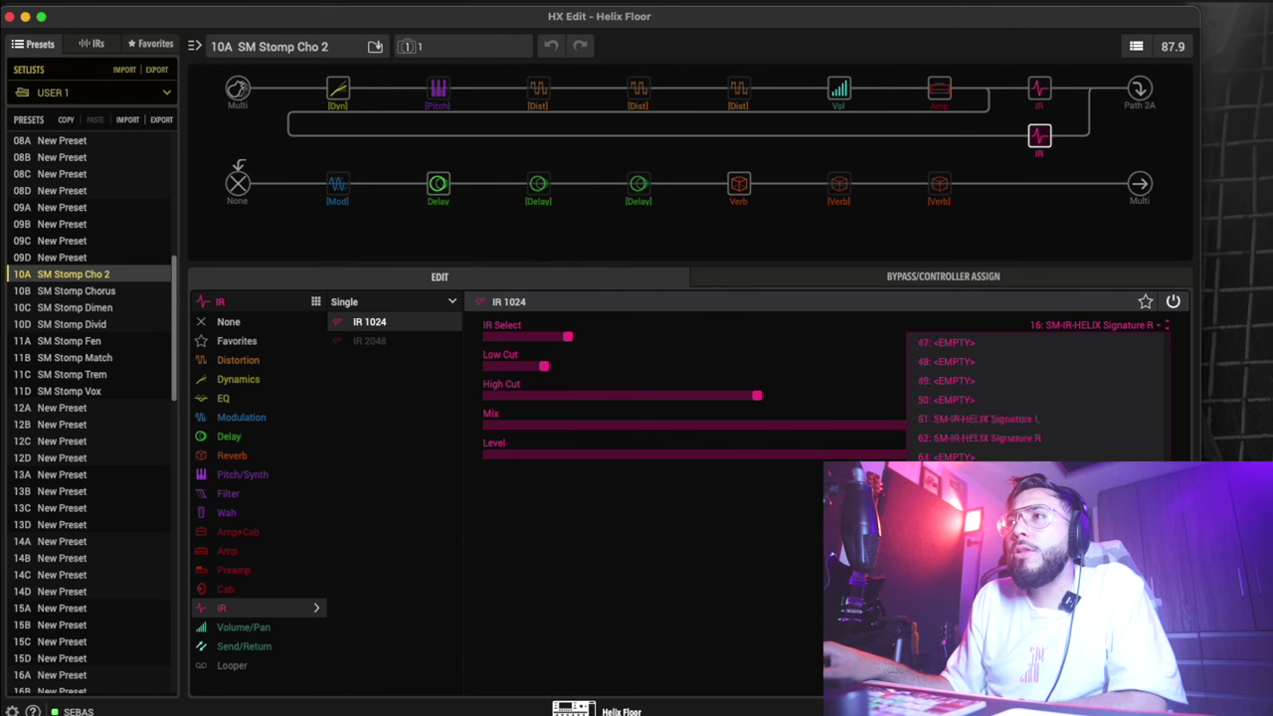
{"action": "left_click", "coordinate": [975, 438]}
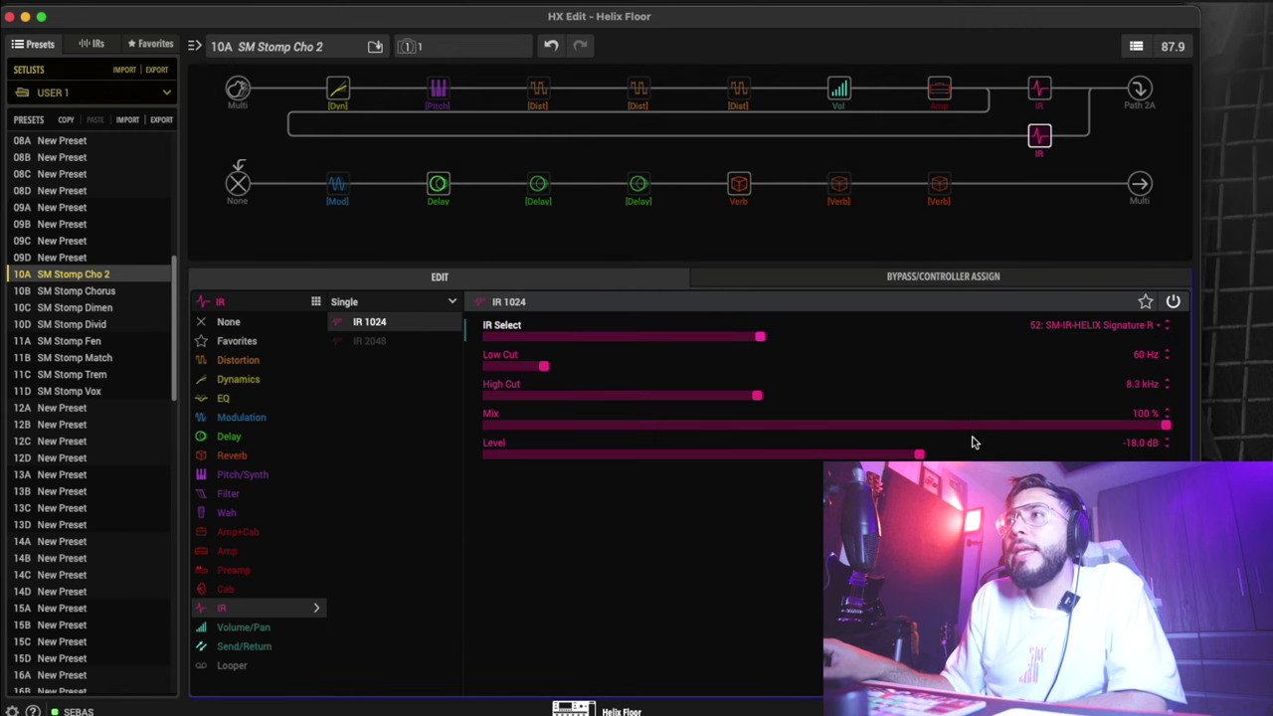
Set the upper IR block of SM Stomp Cho 2 to 51: SM-IR-HELIX Signature L and save the preset.
{"action": "left_click", "coordinate": [1039, 89]}
{"action": "left_click", "coordinate": [1079, 332]}
{"action": "scroll", "coordinate": [995, 397], "scroll_direction": "up", "scroll_amount": 5}
{"action": "left_click", "coordinate": [950, 571]}
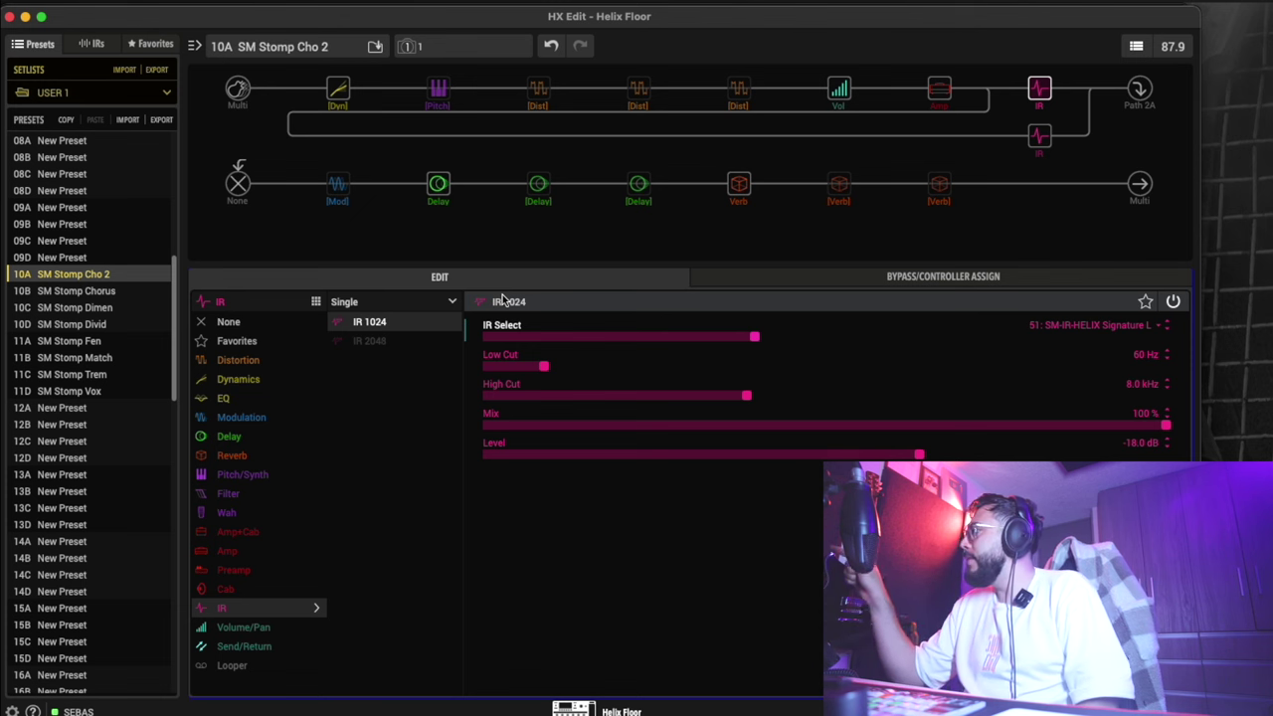
{"action": "key", "text": "super+s"}
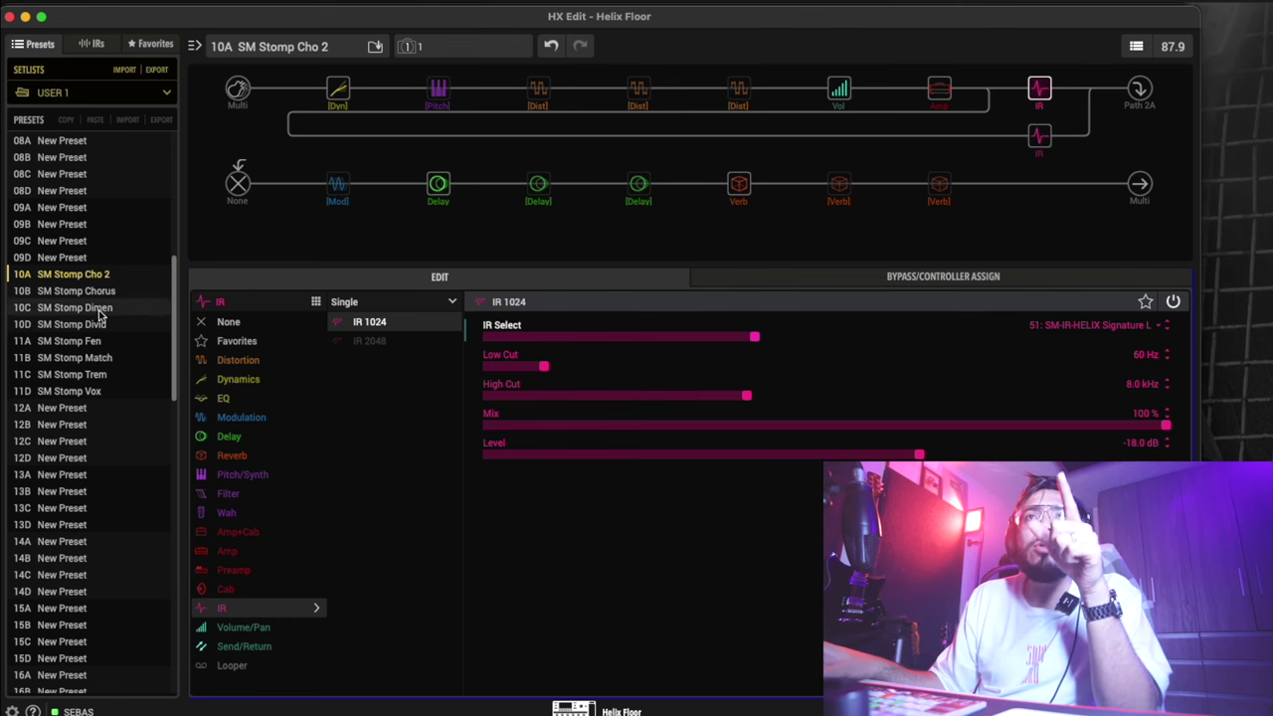
Switch to Finder, leave the WORSHIP folder and open the CORITOS folder.
{"action": "key", "text": "super+Tab"}
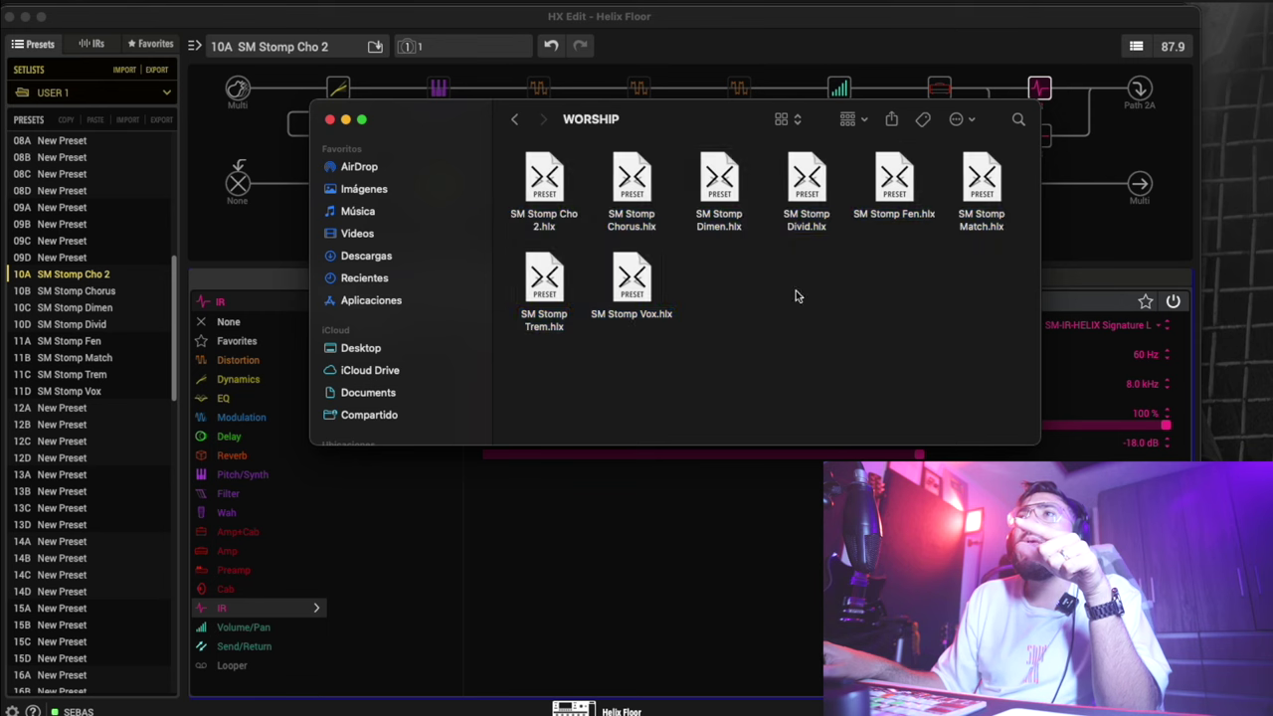
{"action": "left_click", "coordinate": [519, 124]}
{"action": "double_click", "coordinate": [718, 194]}
{"action": "left_click_drag", "start_coordinate": [801, 248], "coordinate": [515, 149]}
{"action": "left_click", "coordinate": [575, 286]}
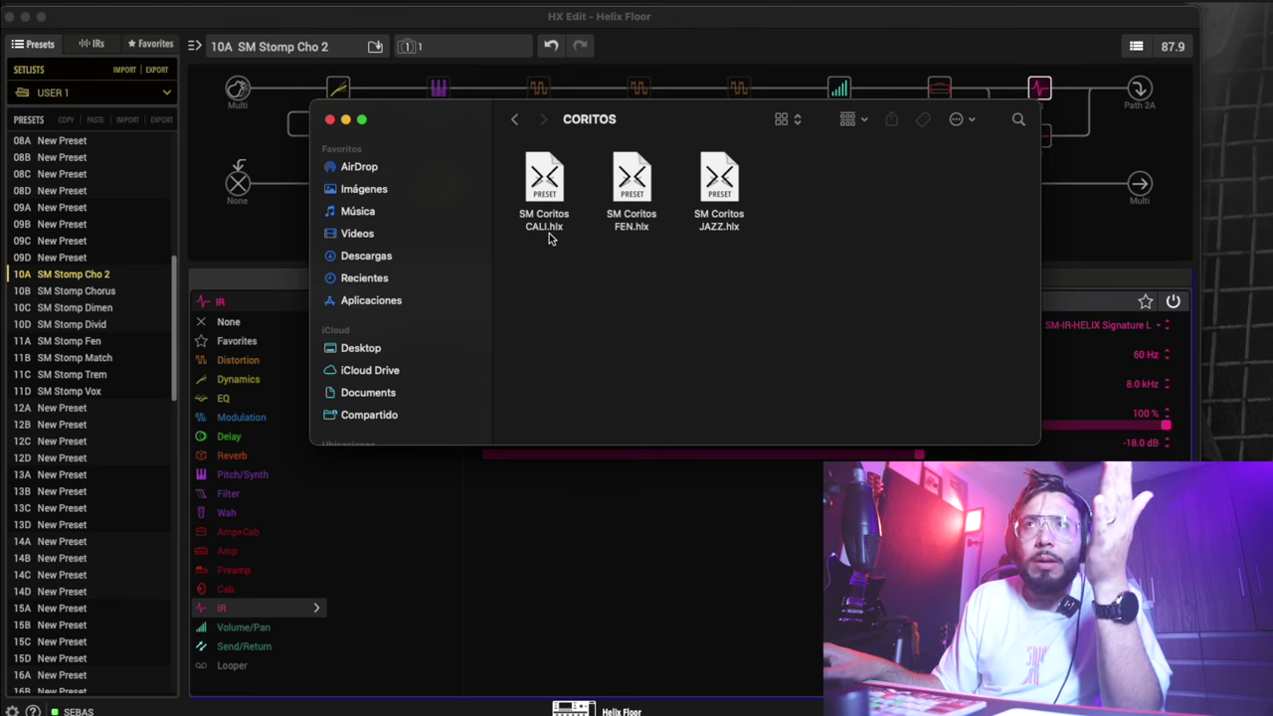
Import the SM Coritos CALI, FEN and JAZZ presets into USER 1 starting at slot 12A, and load SM Coritos CALI.
{"action": "left_click", "coordinate": [640, 234]}
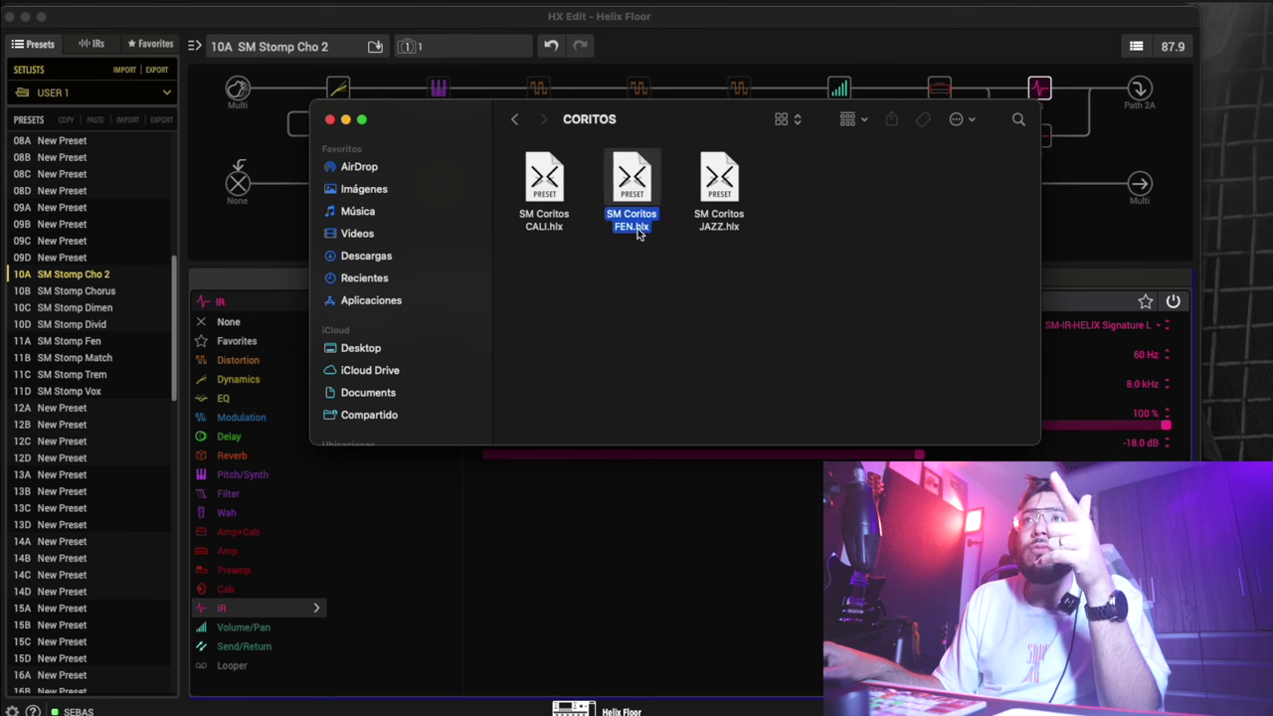
{"action": "left_click", "coordinate": [723, 236]}
{"action": "left_click_drag", "start_coordinate": [860, 270], "coordinate": [112, 411]}
{"action": "left_click", "coordinate": [656, 425]}
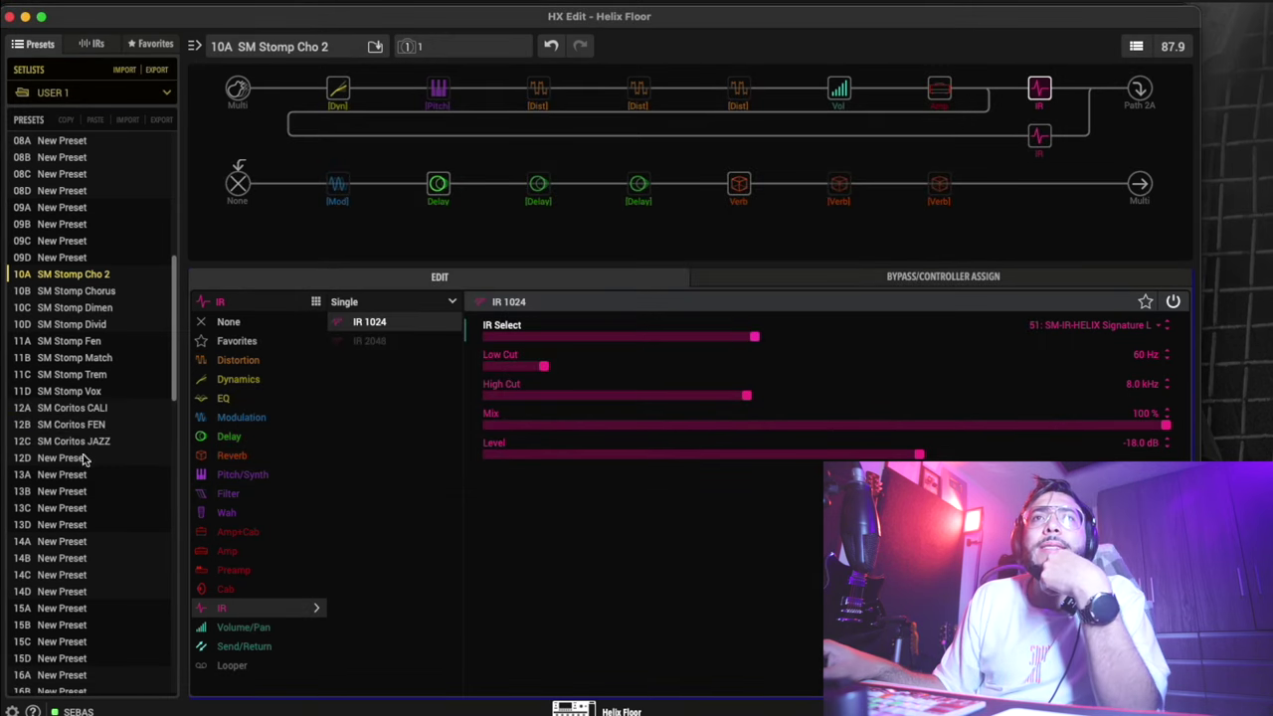
{"action": "left_click", "coordinate": [102, 408]}
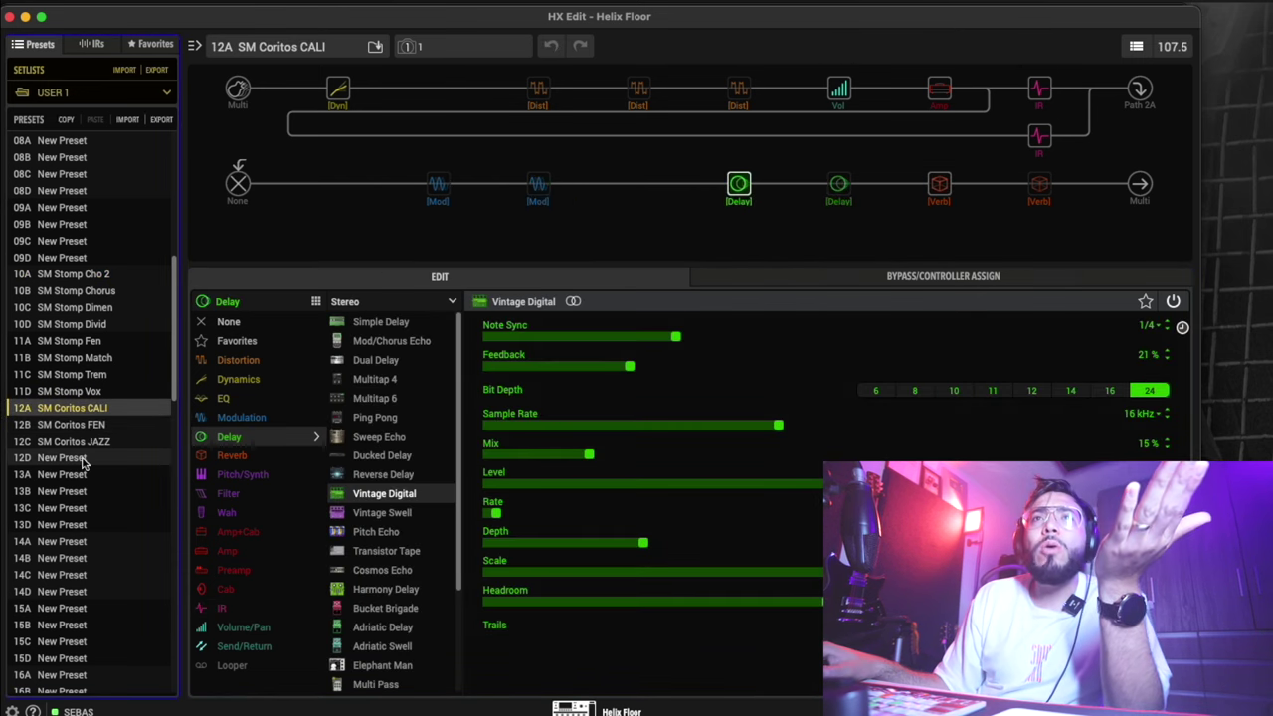
Switch to Finder, import the SM Rock preset from its folder into USER 1 slot 12D, and load it.
{"action": "key", "text": "super+Tab"}
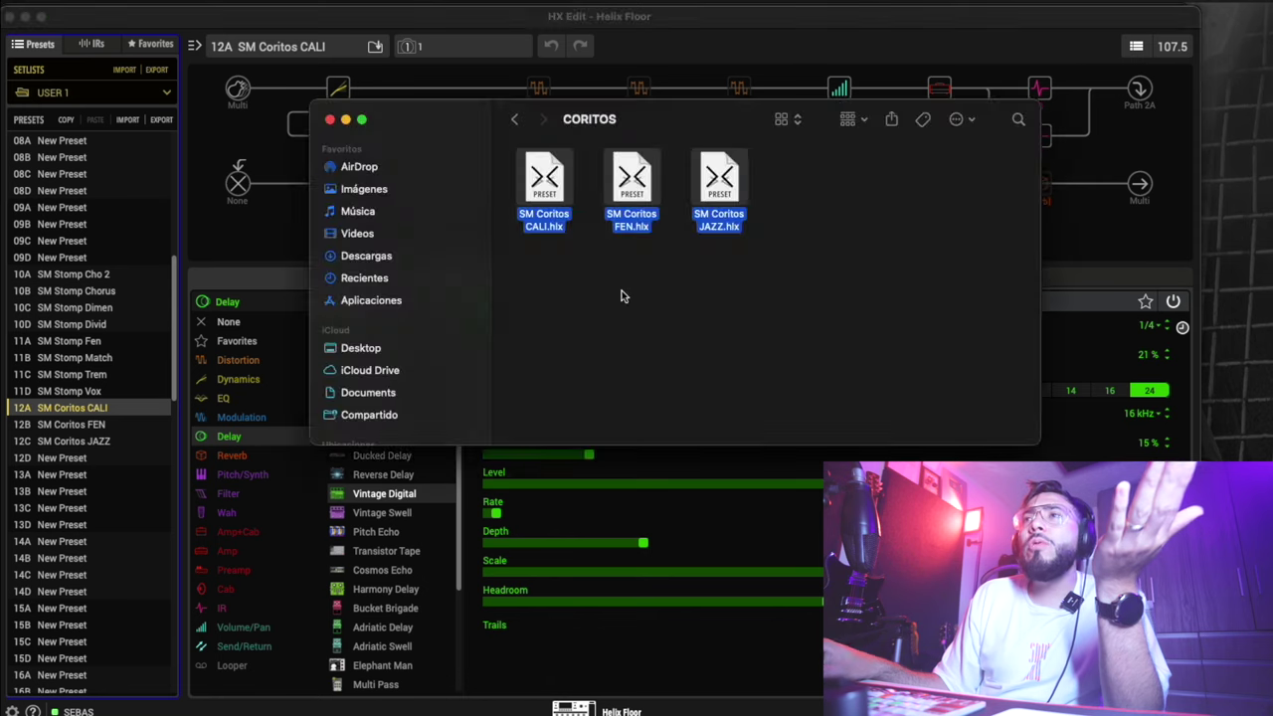
{"action": "left_click", "coordinate": [733, 288]}
{"action": "left_click", "coordinate": [514, 120]}
{"action": "double_click", "coordinate": [537, 189]}
{"action": "left_click_drag", "start_coordinate": [544, 181], "coordinate": [103, 469]}
{"action": "left_click", "coordinate": [645, 430]}
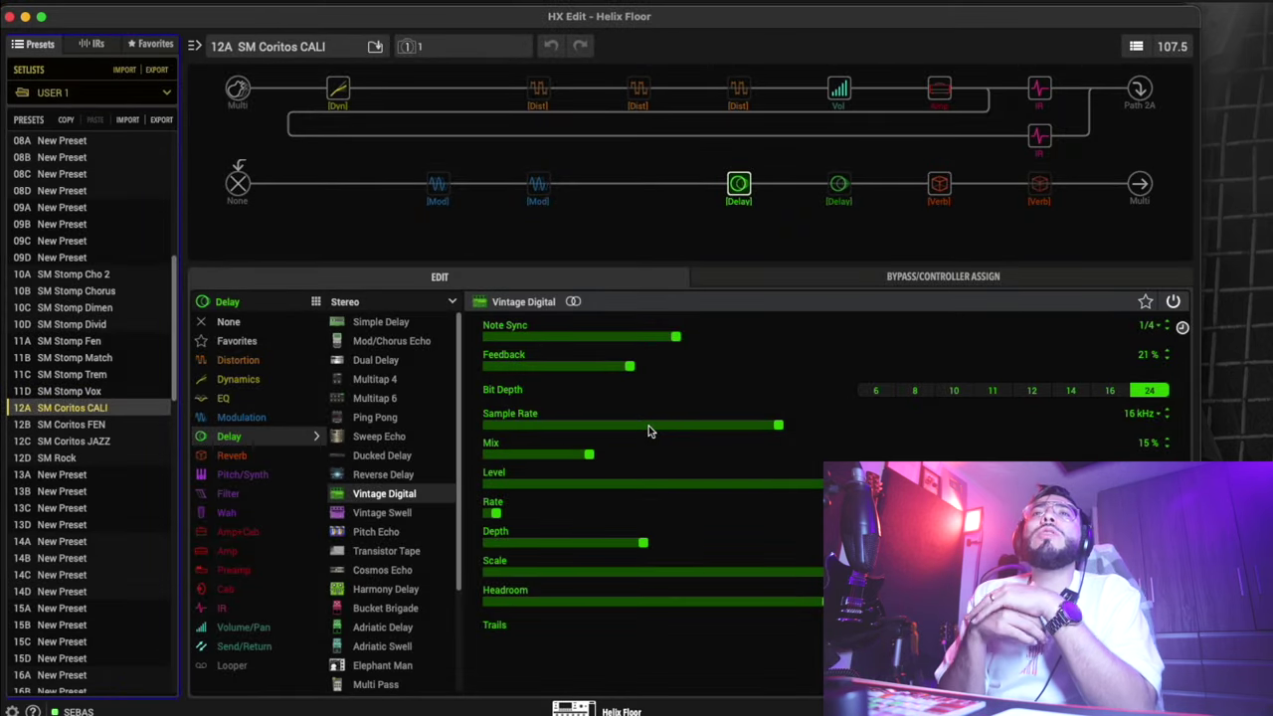
{"action": "left_click", "coordinate": [92, 457]}
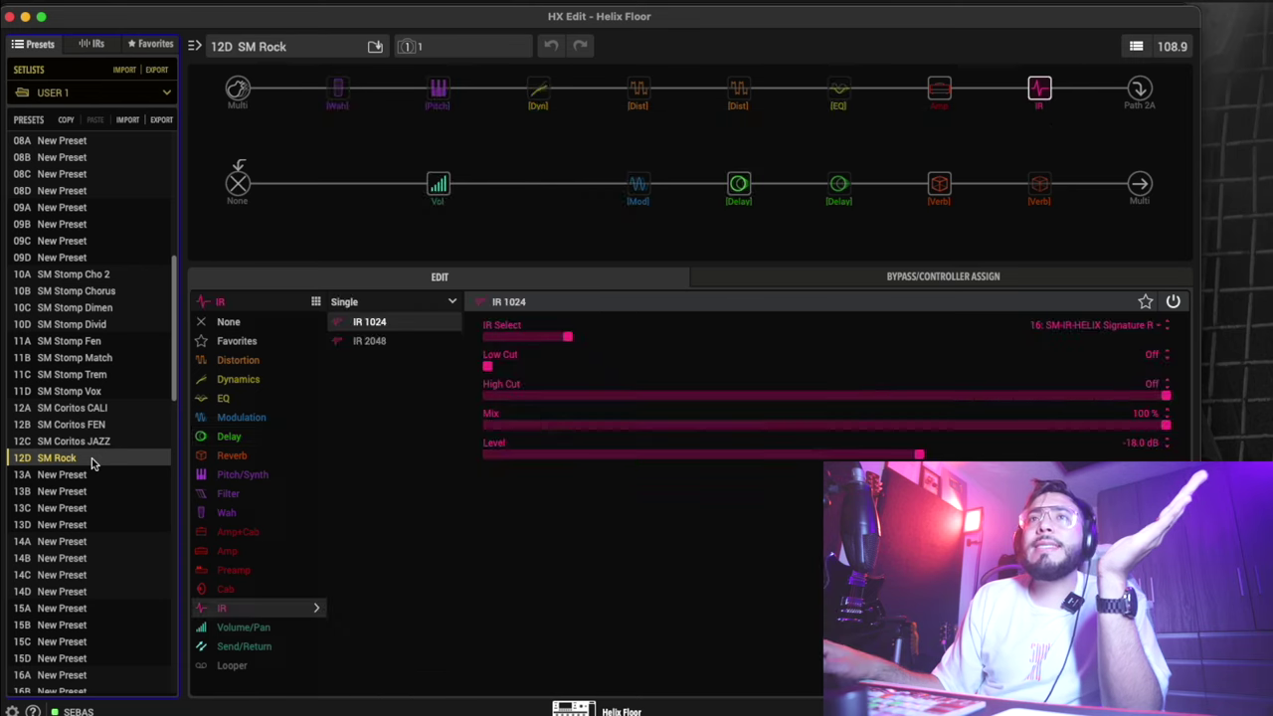